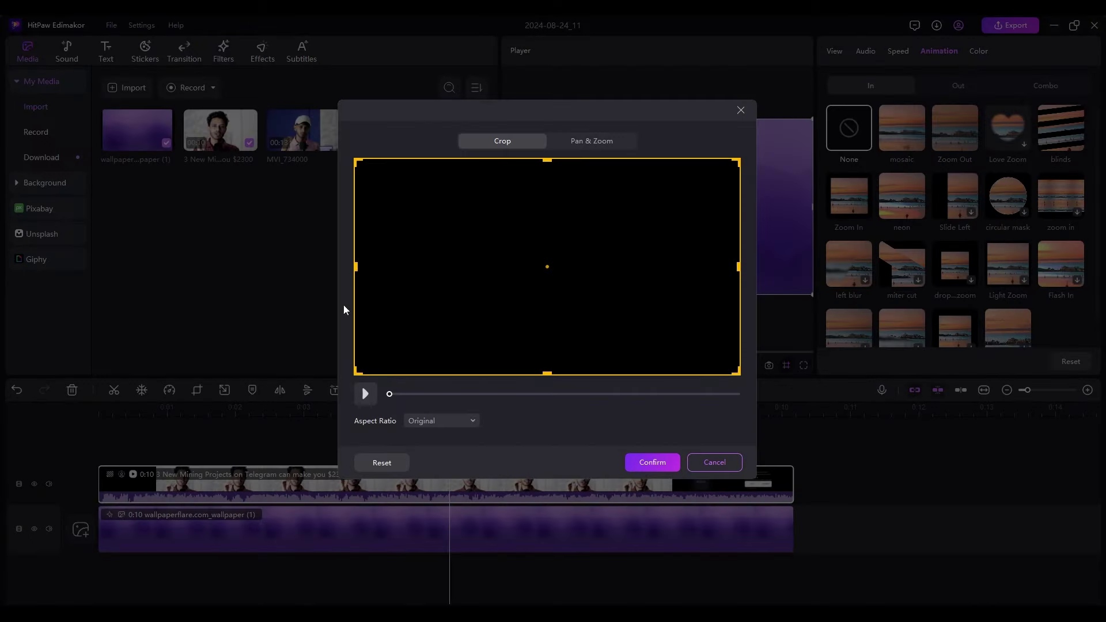
Close the crop window without applying a crop
click(712, 467)
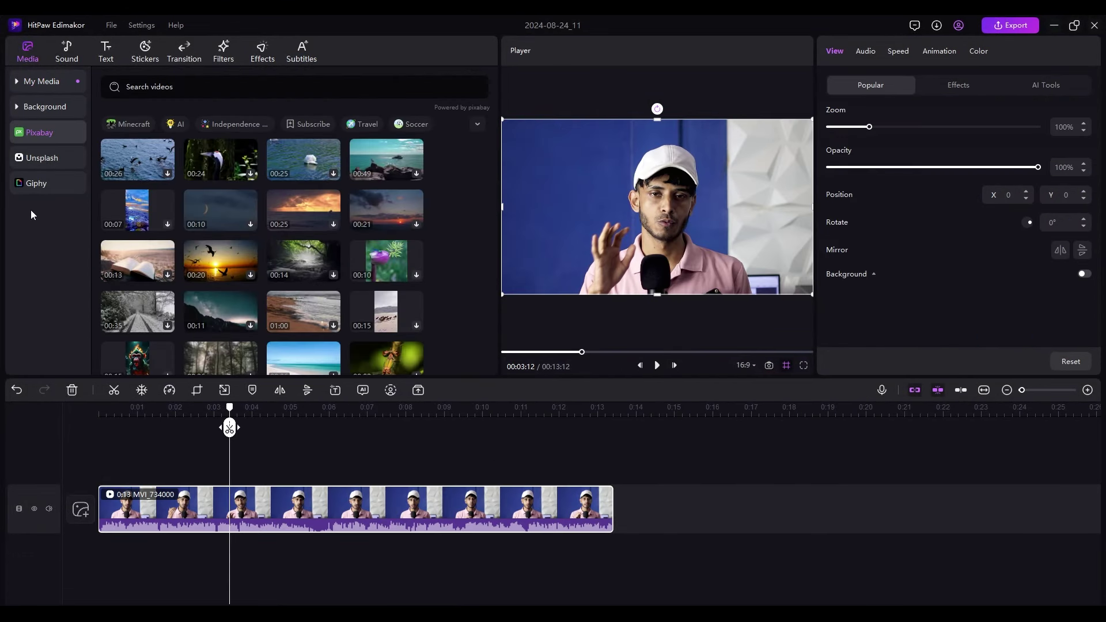
Search Unsplash for "a man with a camera" and place the photo of the man in a cap above the main clip near 3 seconds
scroll(204, 180, down, 10)
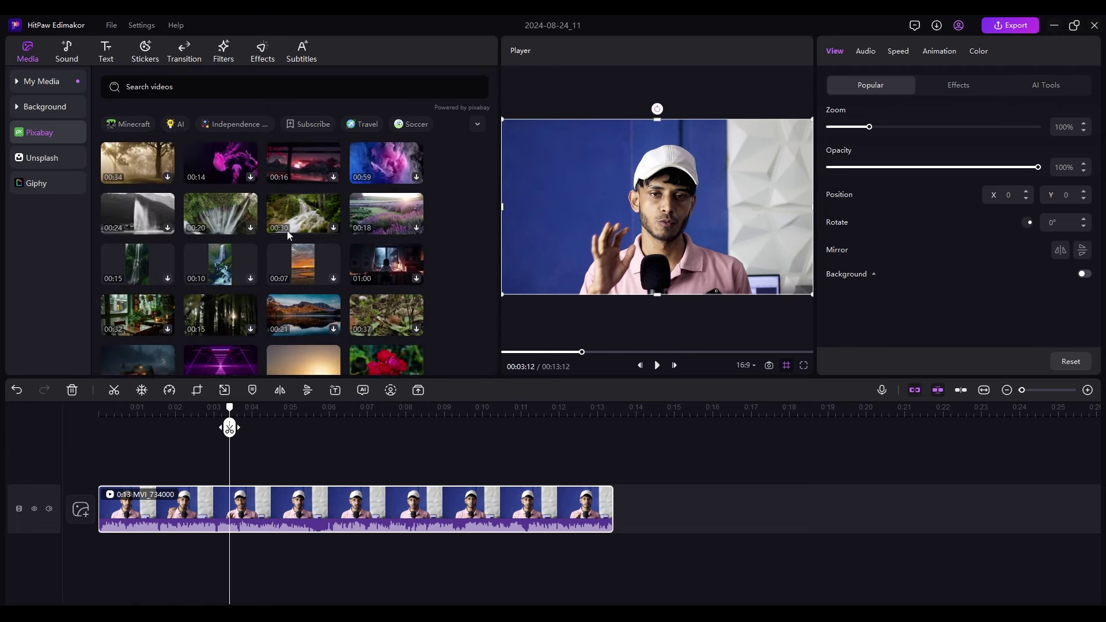
scroll(280, 248, up, 5)
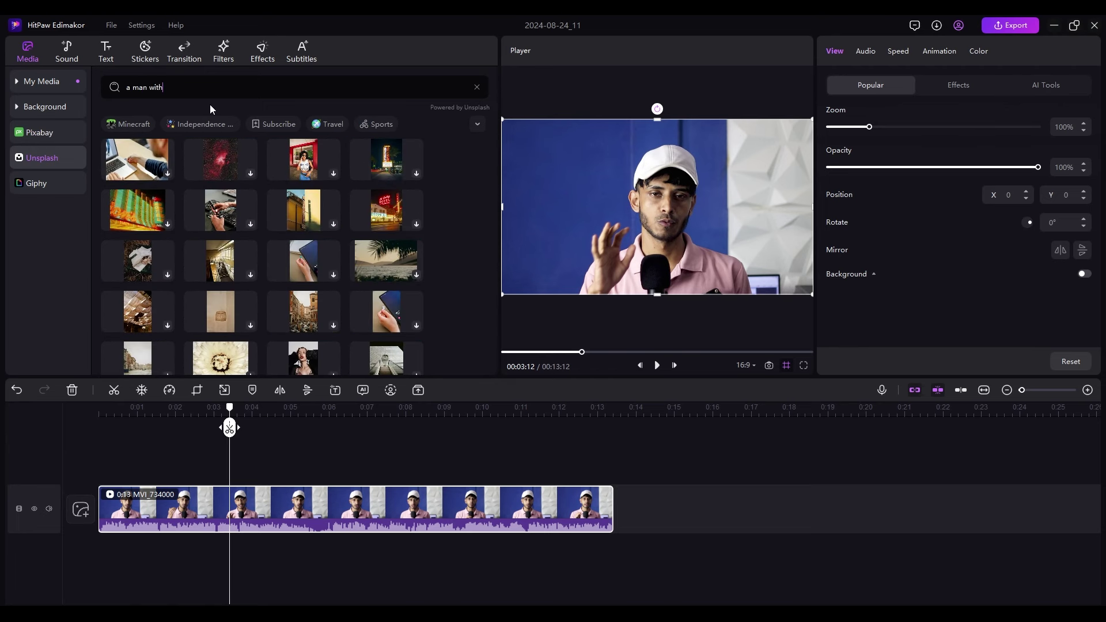
text(a camer)
key(Return)
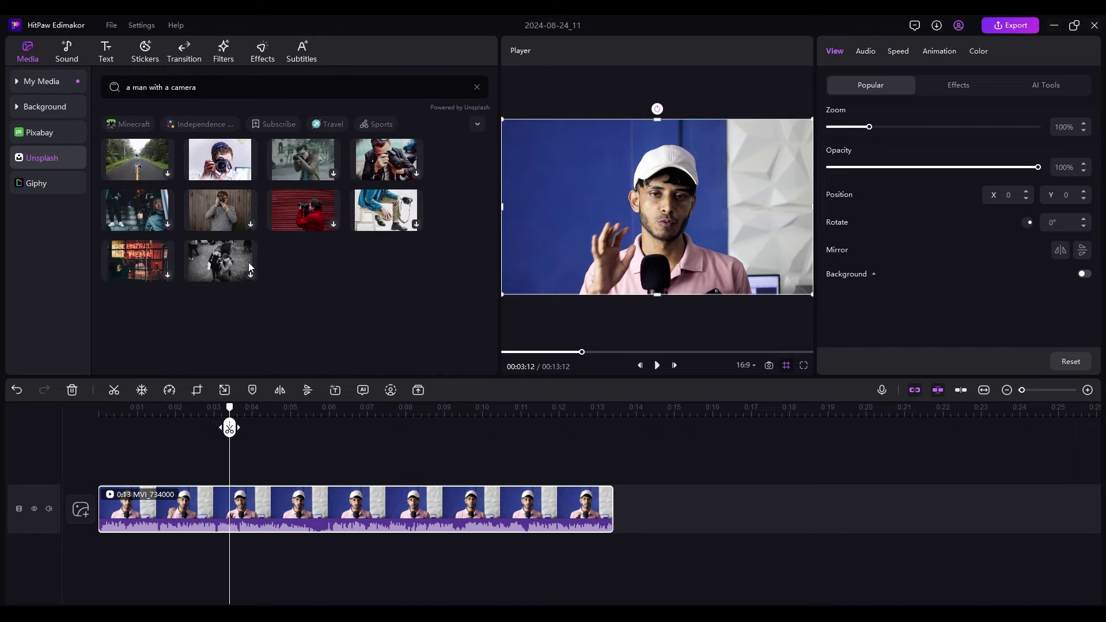
drag(206, 173, 237, 481)
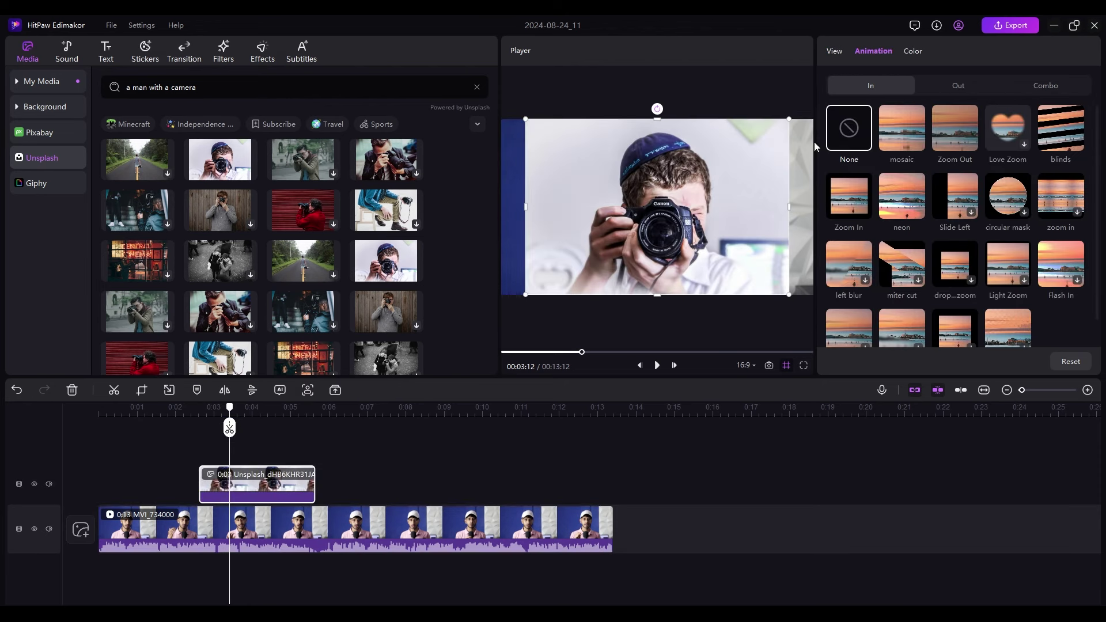
Scale the overlaid camera photo to 126% and trim its clip to end at about 00:03:12, previewing the section
click(838, 53)
drag(869, 125, 880, 128)
click(187, 417)
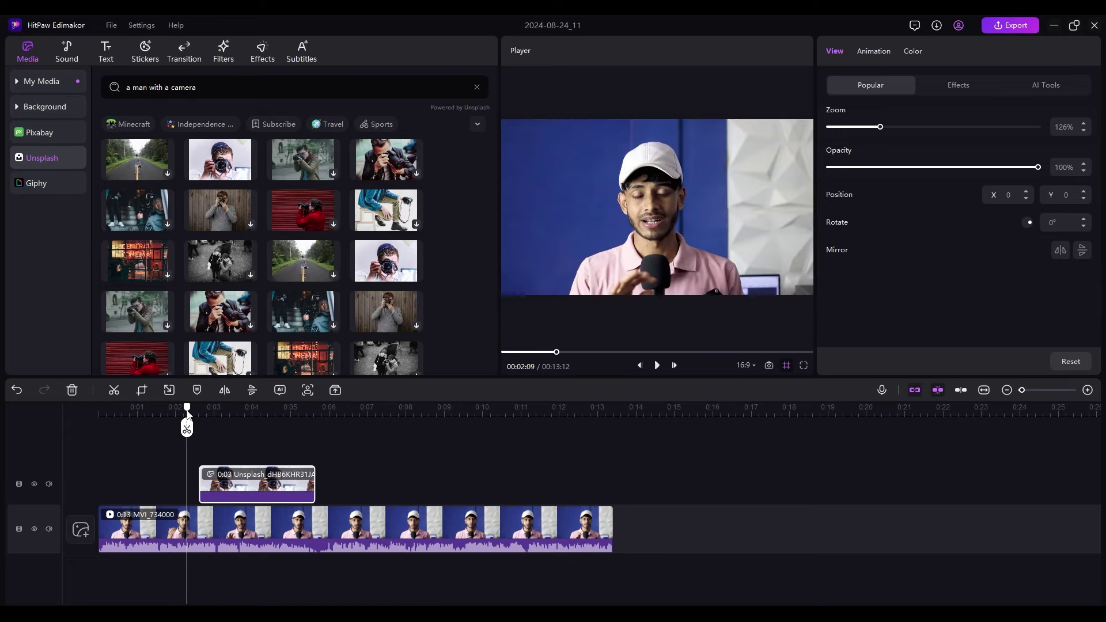
key(space)
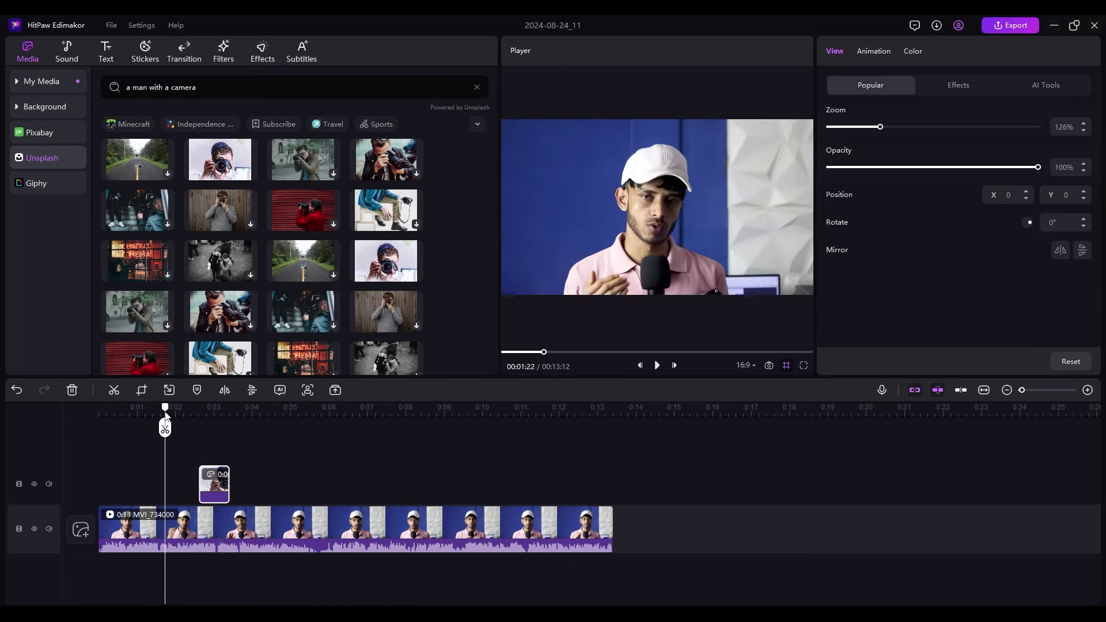
key(space)
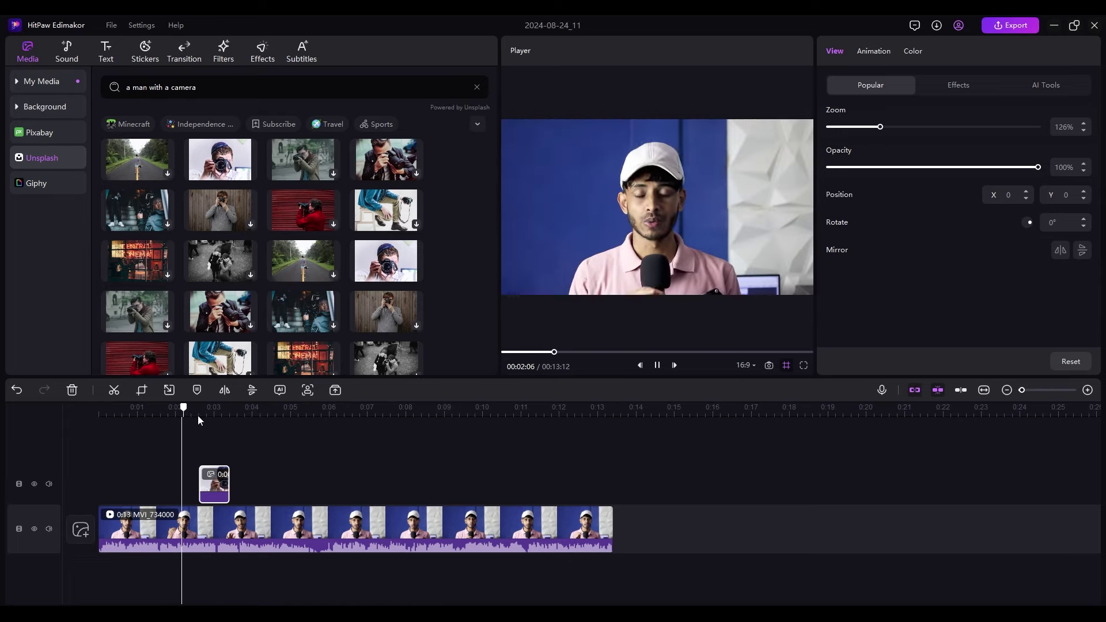
key(space)
click(62, 154)
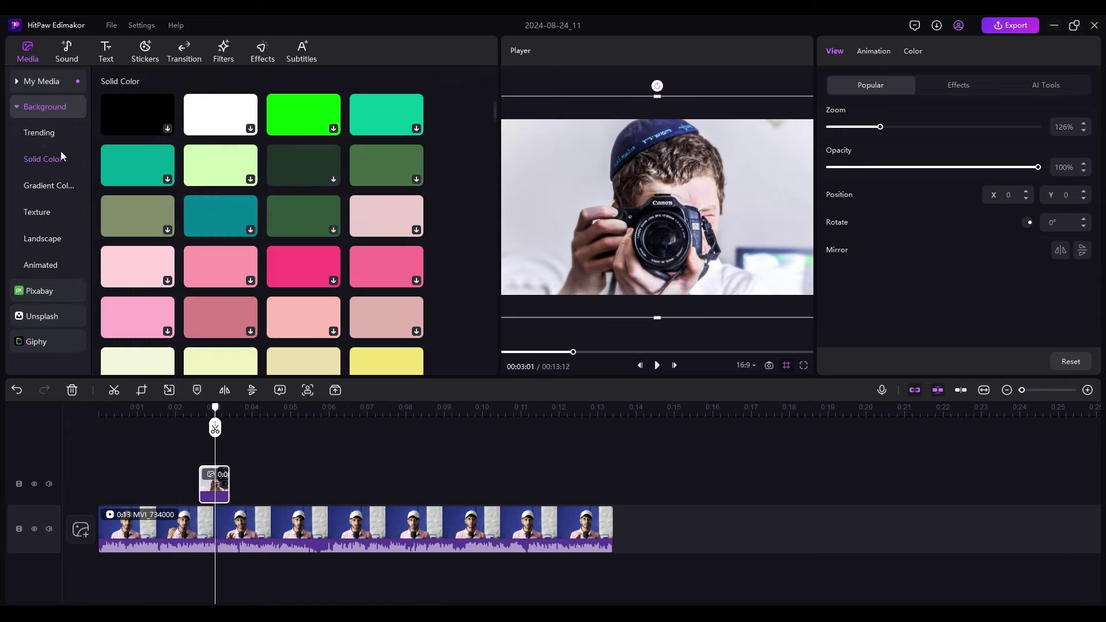
scroll(238, 213, down, 7)
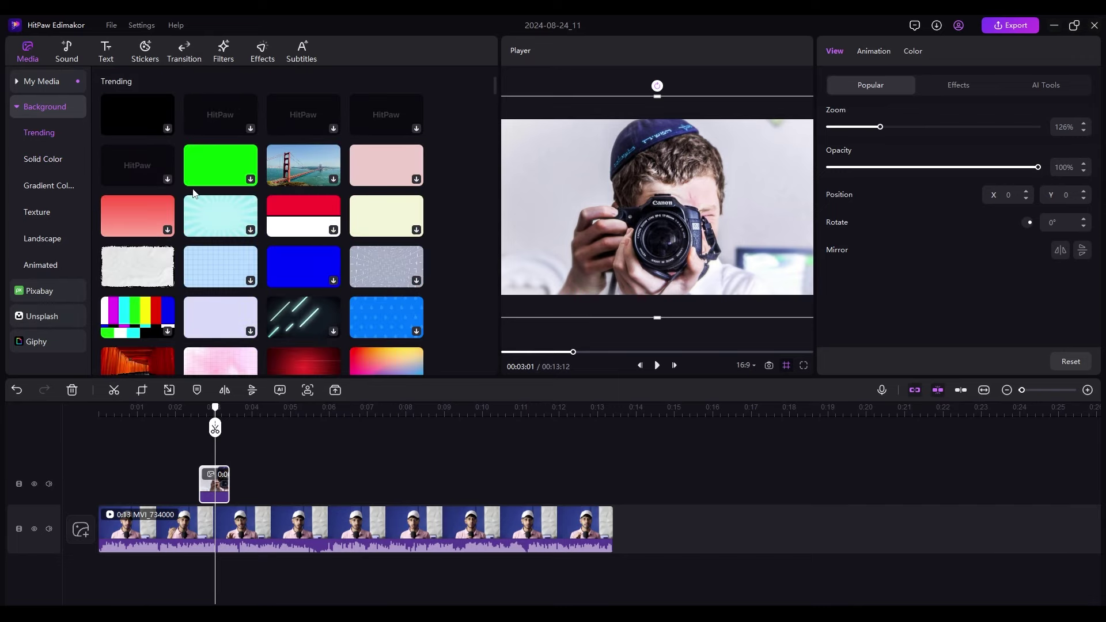
scroll(194, 190, down, 3)
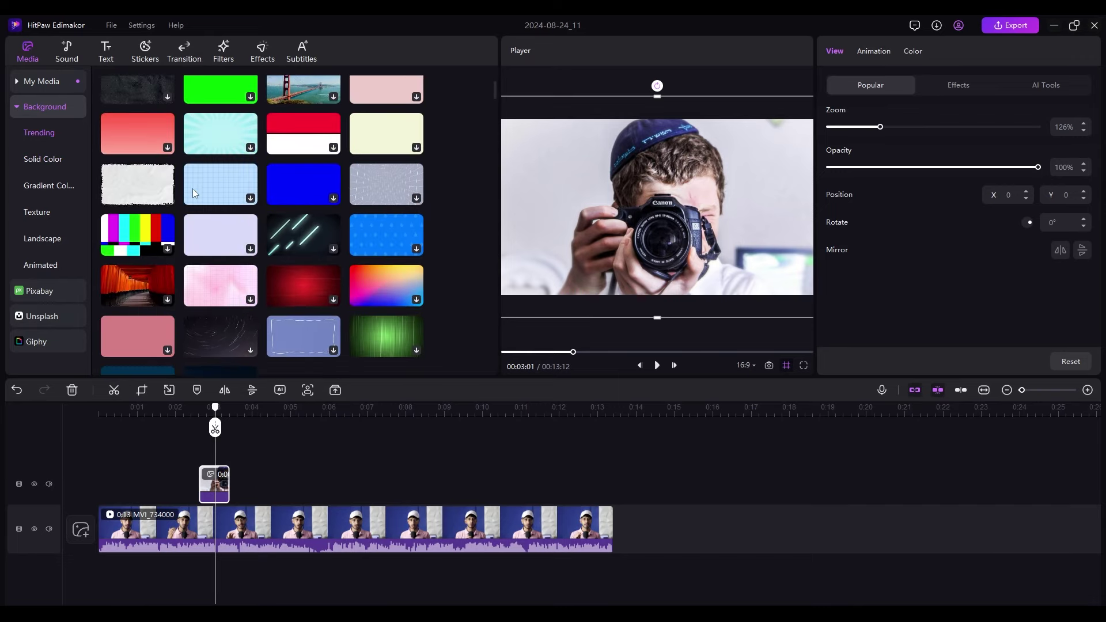
scroll(193, 190, up, 3)
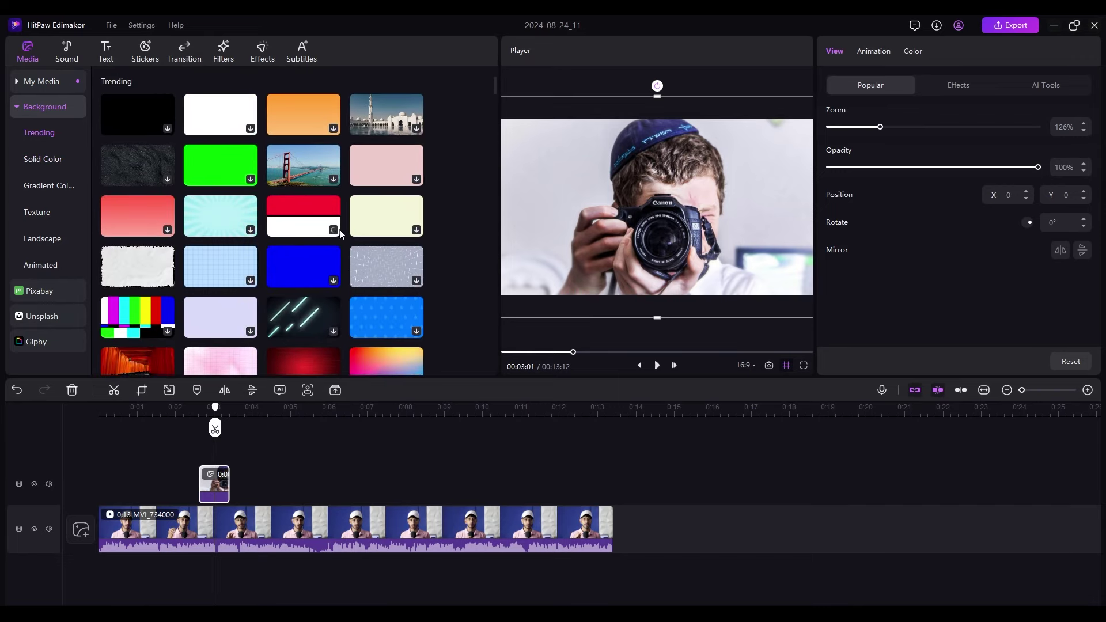
Add a green-outlined Basic text title on a track above the photo, reading "A man with camera"
click(115, 48)
scroll(265, 234, down, 5)
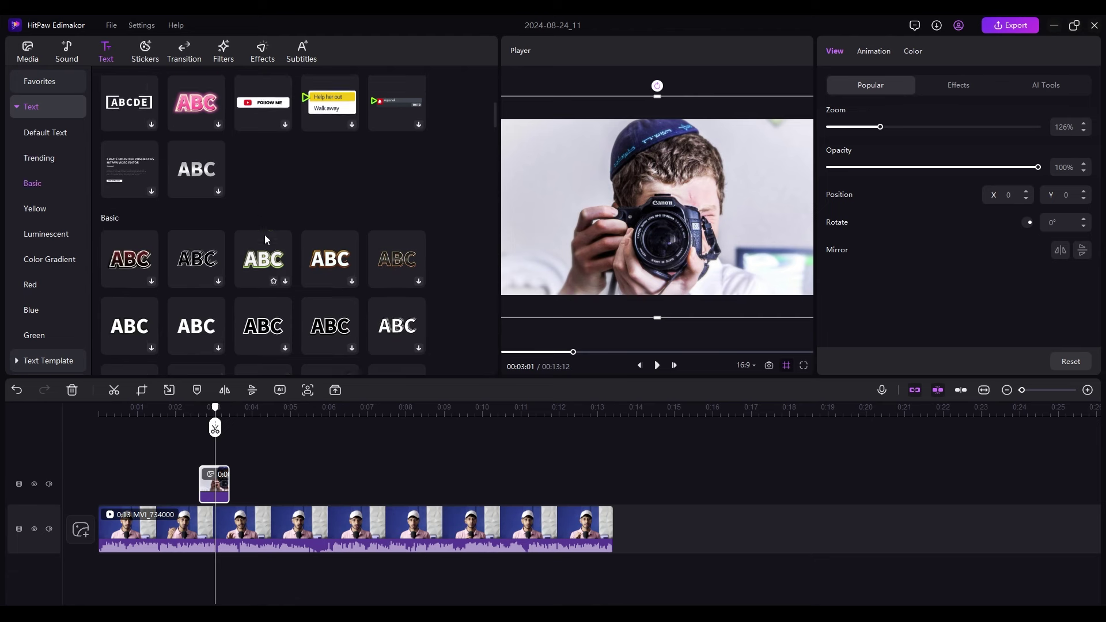
drag(265, 234, 340, 464)
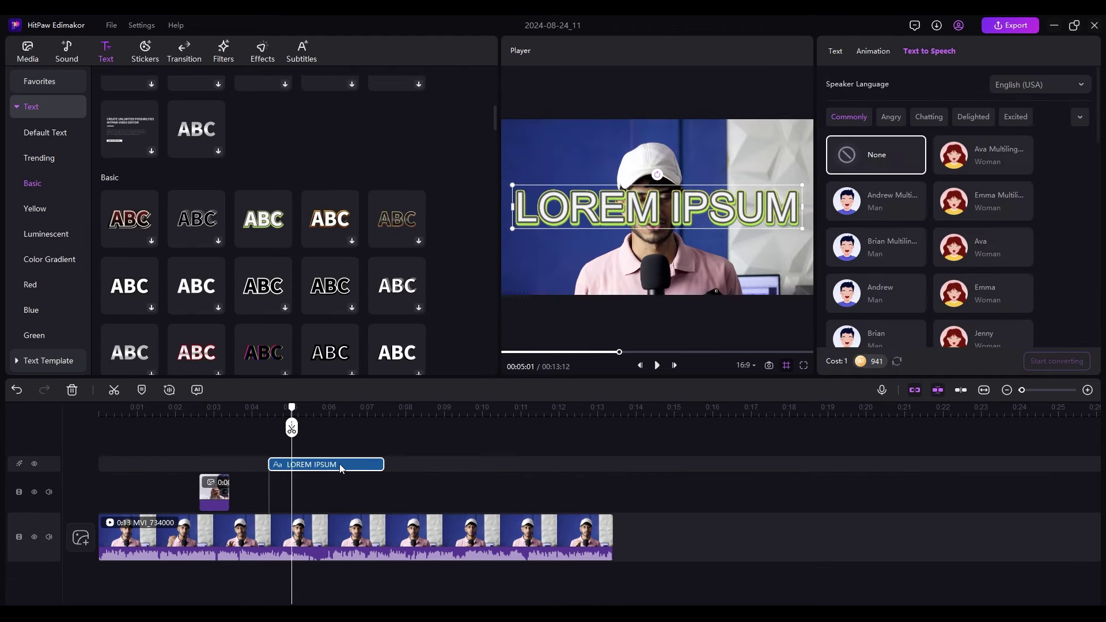
text(A man with camera)
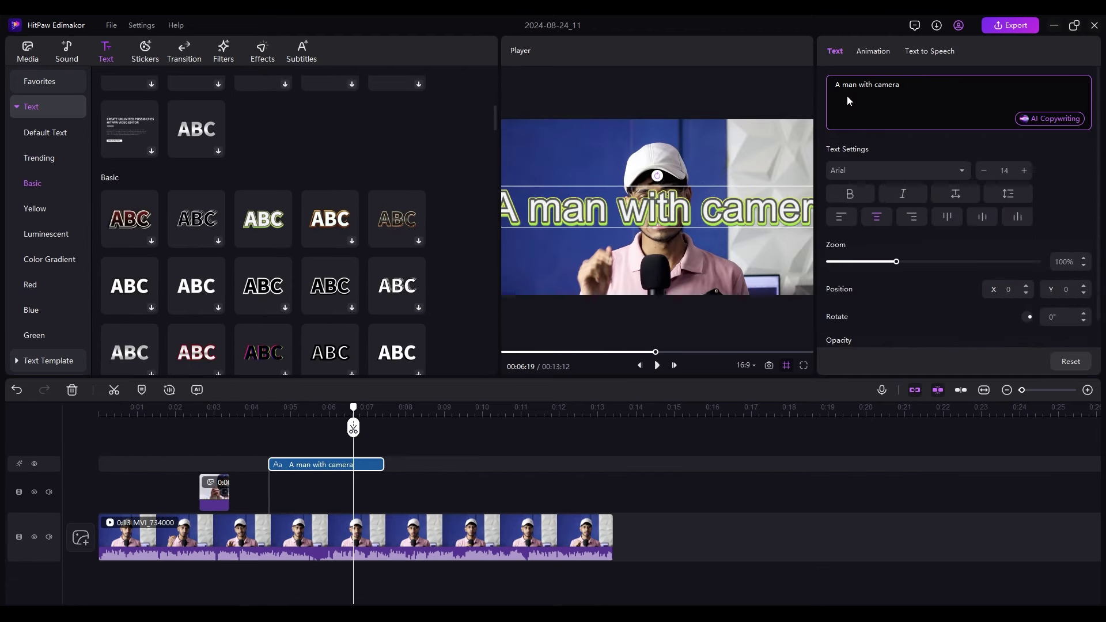
Scale the title to 39% and position it in the frame's lower-right corner at about X 481, Y -418
drag(895, 262, 853, 263)
drag(658, 208, 736, 276)
Align the title clip with the start of the photo overlay, trim it to the photo's length, and preview the section
drag(348, 462, 279, 464)
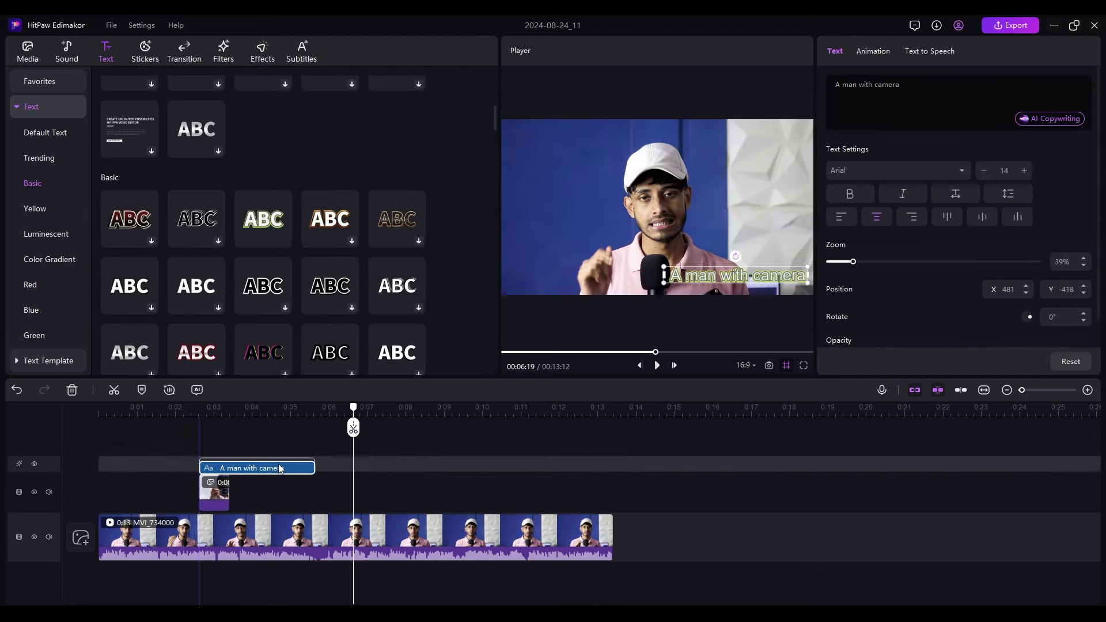
click(180, 407)
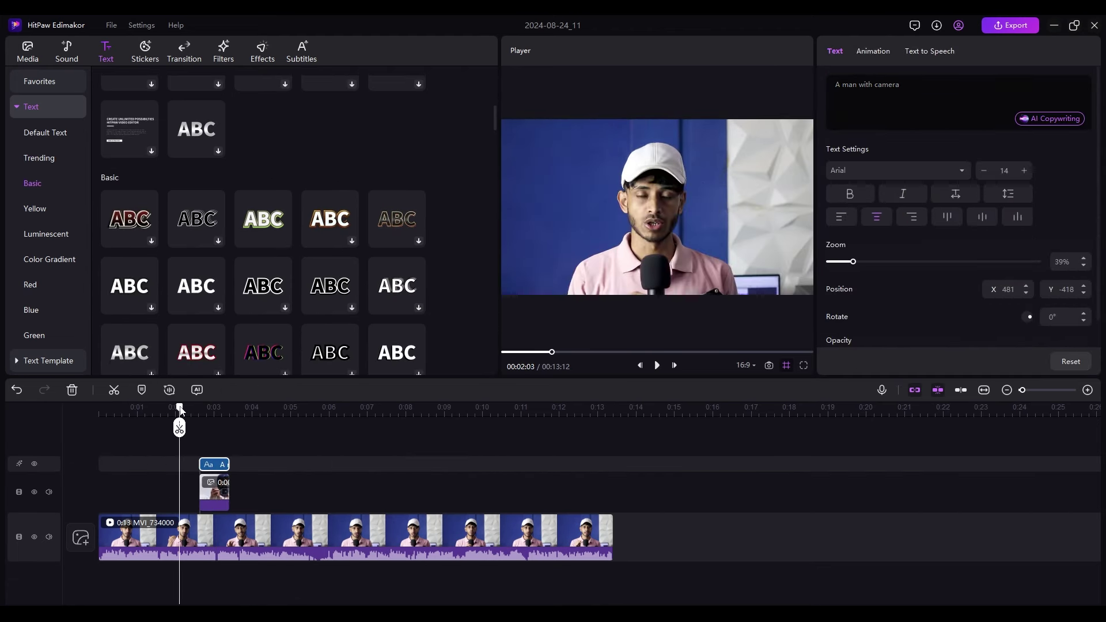
key(space)
key(space)
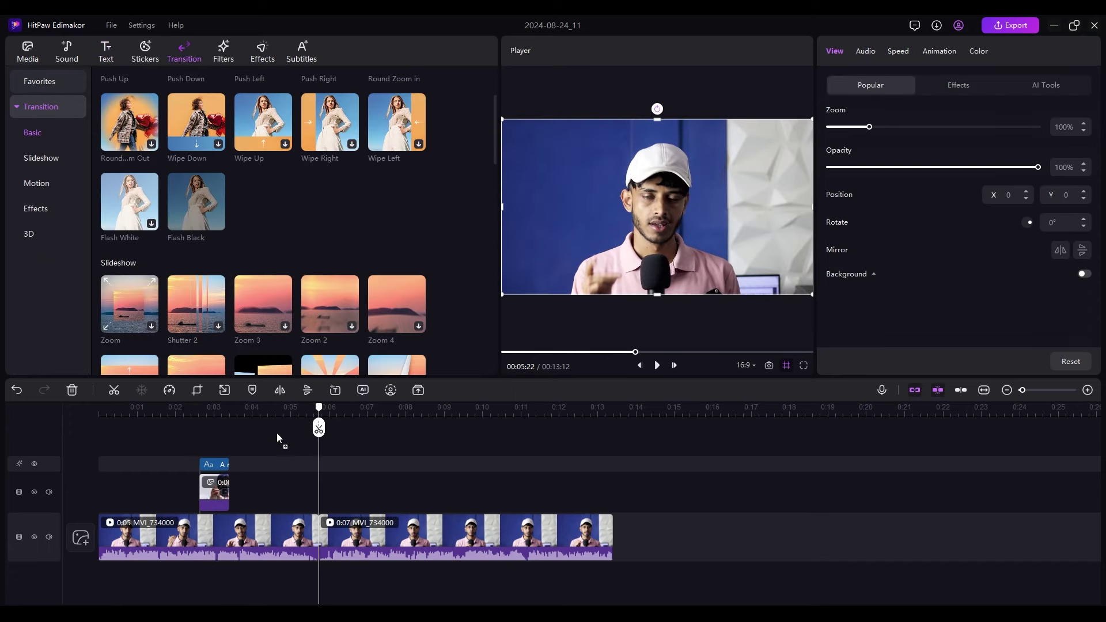
Add the Flash Black transition at the cut between the two main clips and preview it
drag(129, 202, 316, 546)
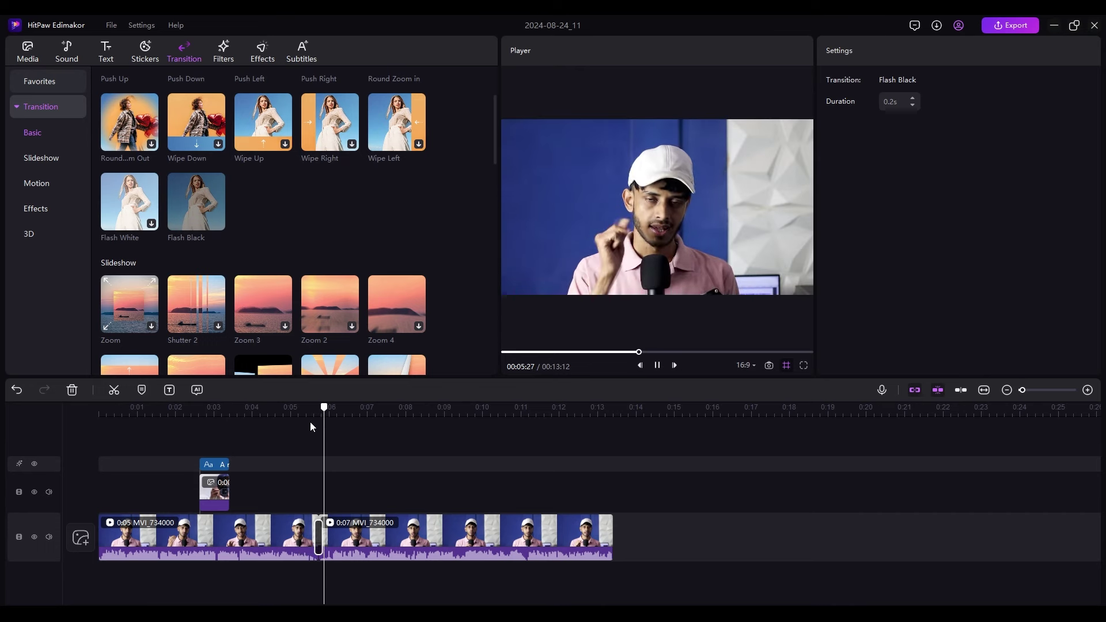
key(space)
Add the End 1 effect above the second main clip, starting at about 10.5 seconds
click(263, 52)
drag(397, 201, 506, 509)
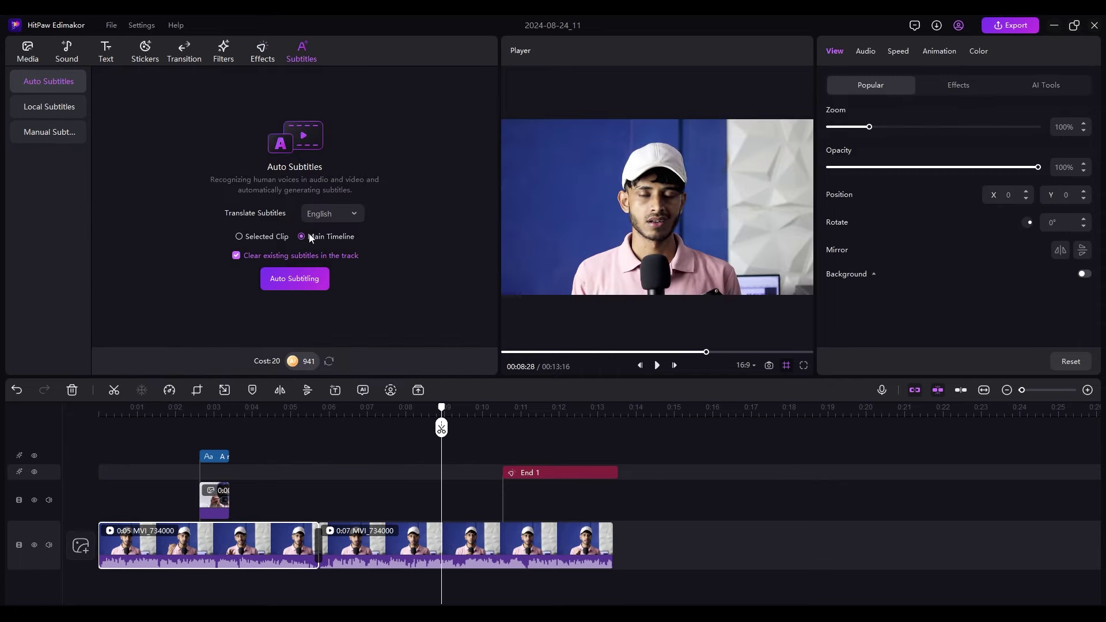
Generate automatic subtitles for the main timeline with English as the translation language
click(327, 217)
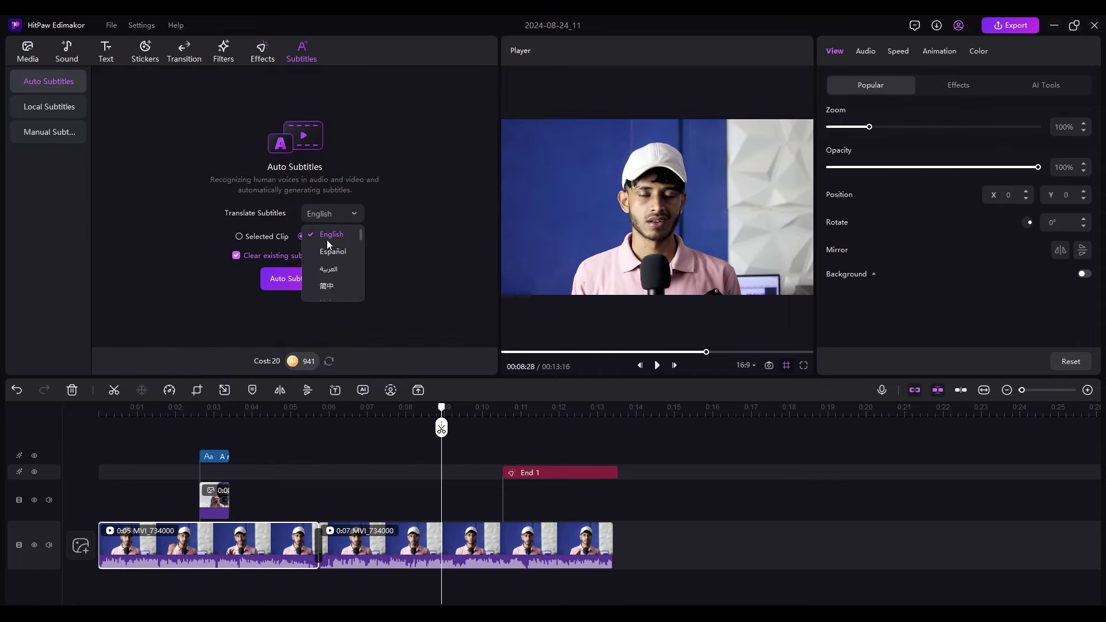
click(327, 240)
click(301, 283)
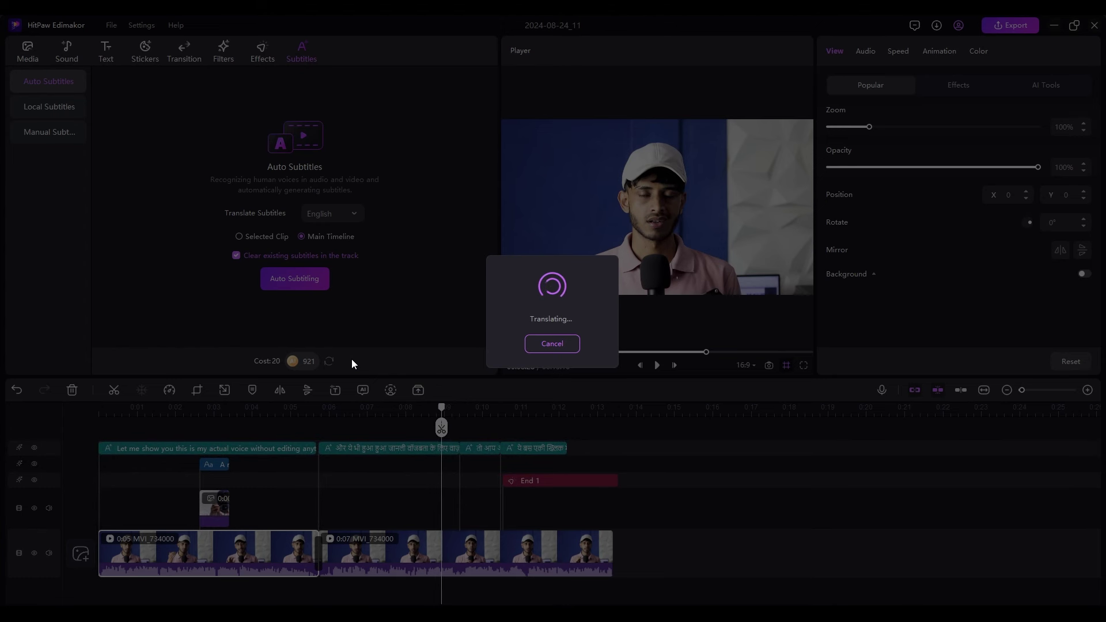
Select the first generated subtitle and move it down to about Y -487, close to the frame's lower edge
click(107, 408)
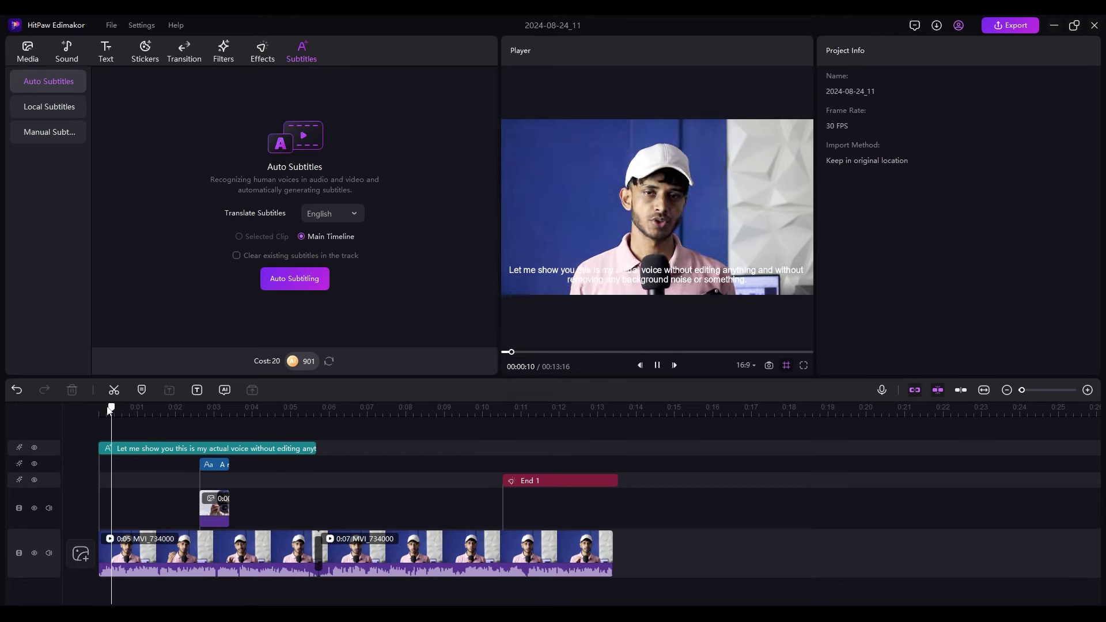
click(231, 449)
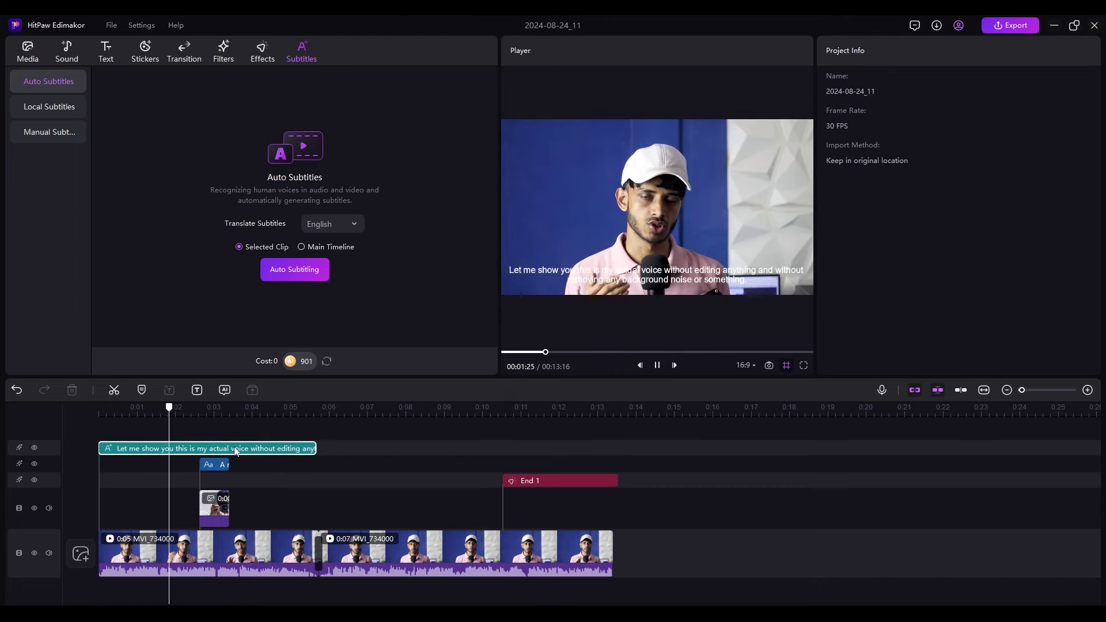
click(752, 284)
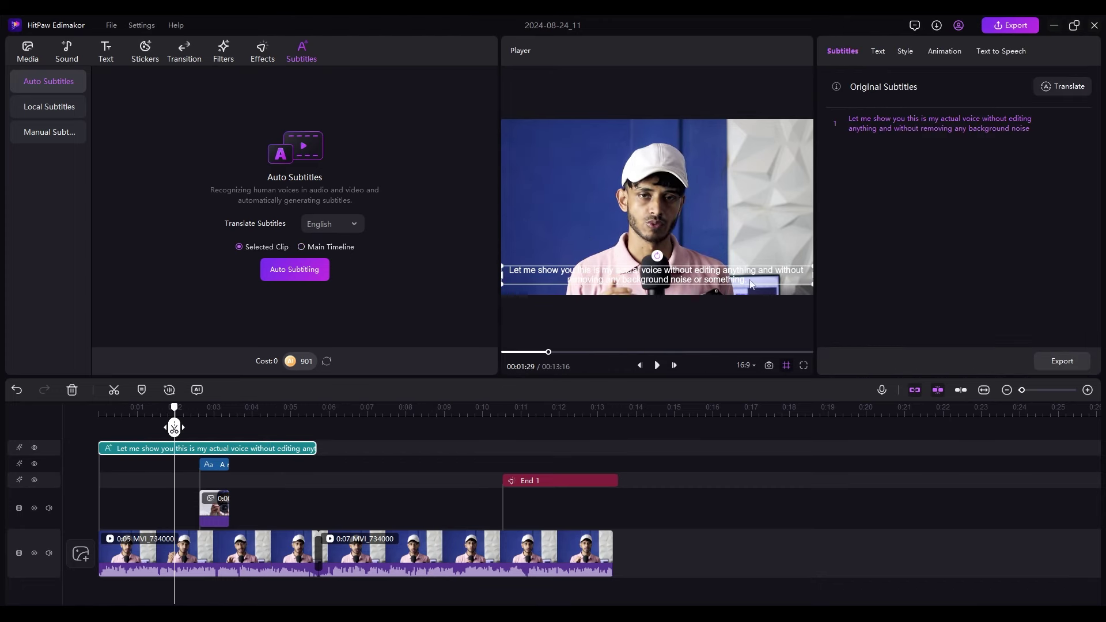
click(882, 55)
drag(684, 279, 684, 290)
Style the subtitle text as italic with a 1% text border and 90% zoom, and enable its shadow
scroll(906, 173, down, 1)
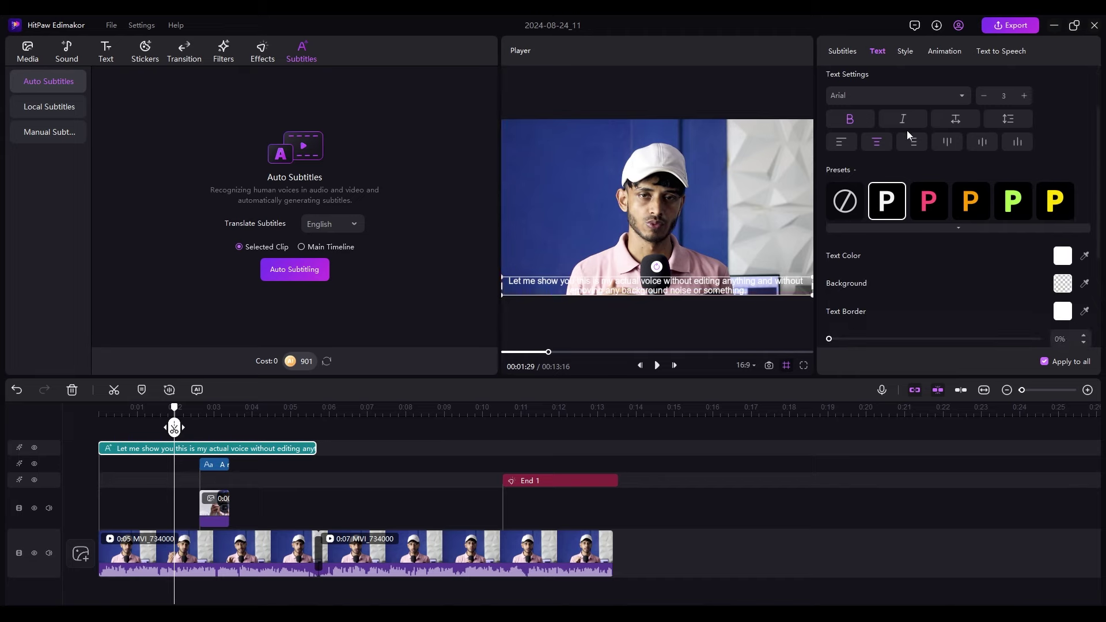
click(907, 120)
scroll(924, 215, down, 2)
drag(829, 198, 831, 198)
drag(897, 238, 890, 239)
scroll(980, 288, down, 1)
click(1084, 335)
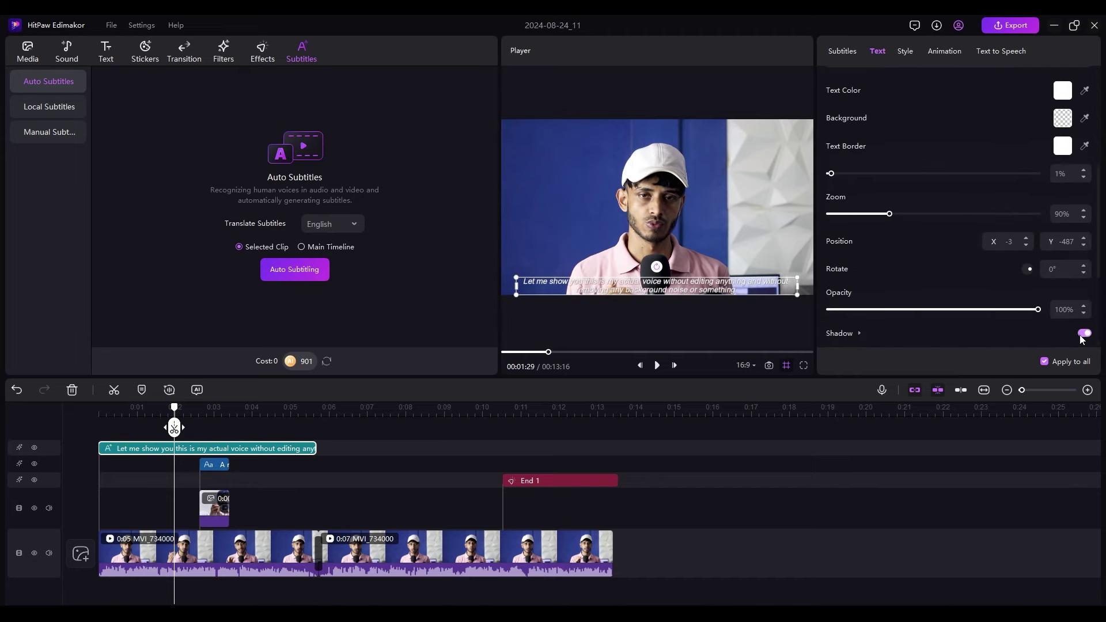
Apply an entrance animation preset to the selected subtitle
click(945, 51)
click(954, 128)
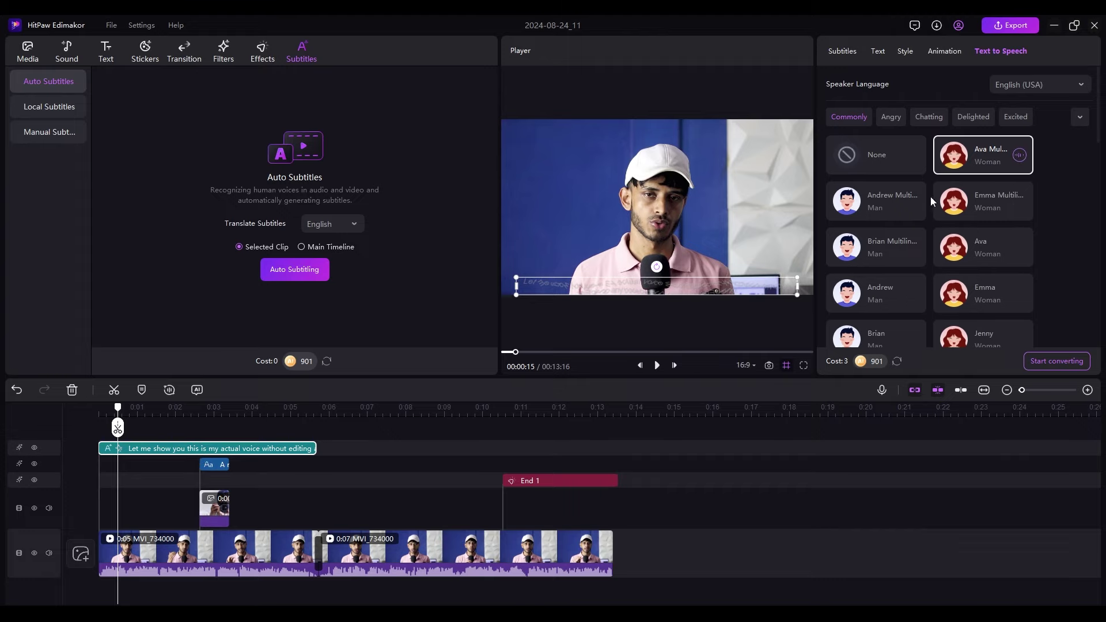
Audition the male English (USA) voices and convert the subtitle to speech with the Brian Multilingual voice
click(913, 202)
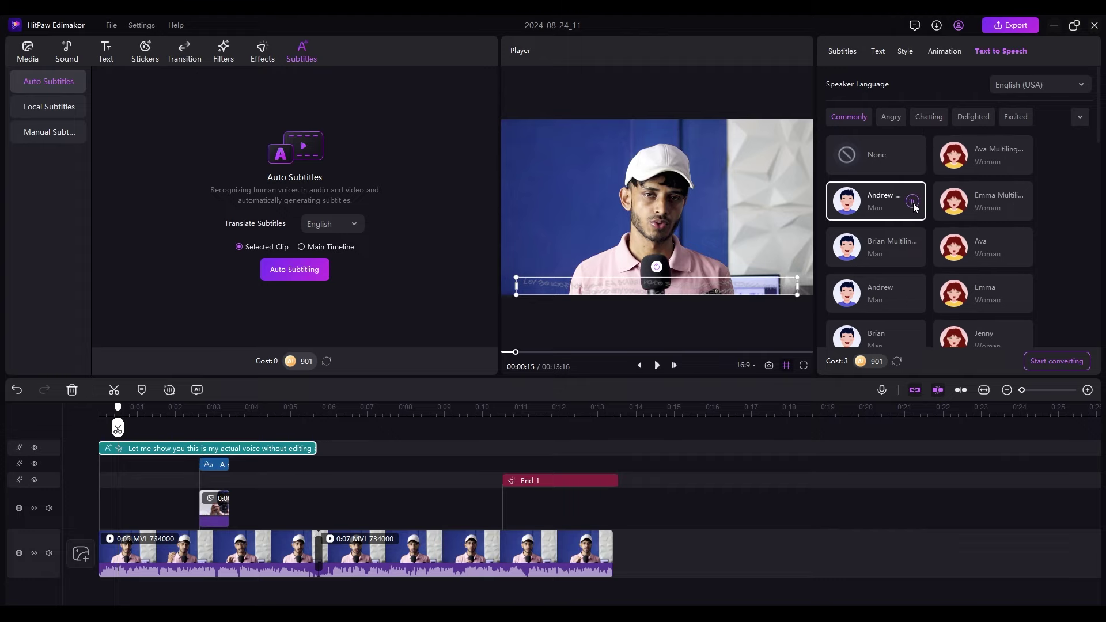
click(913, 294)
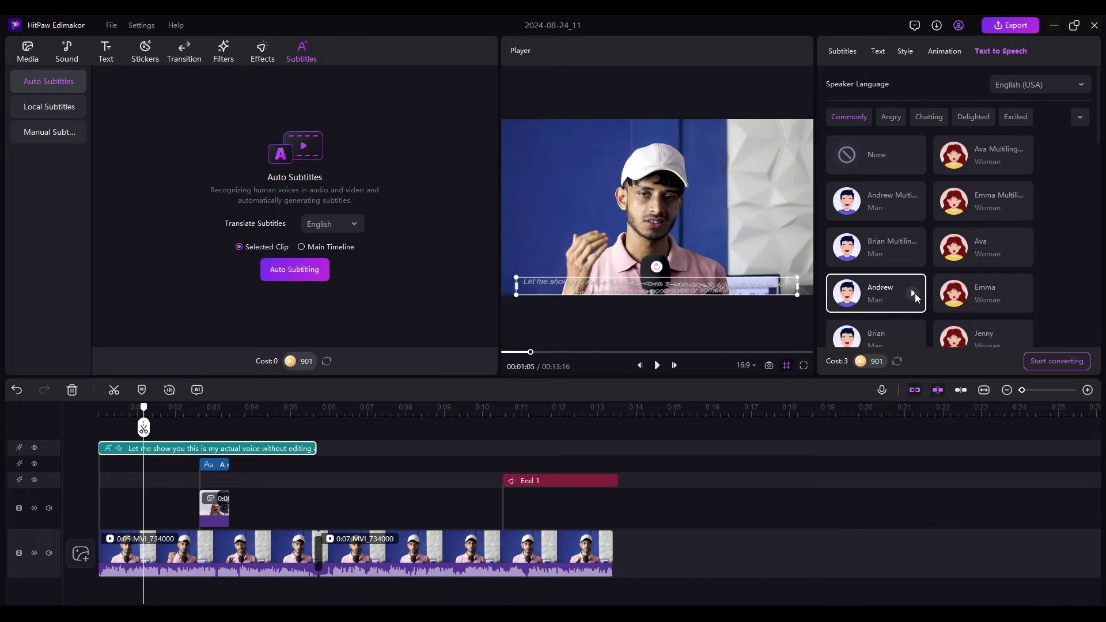
click(913, 248)
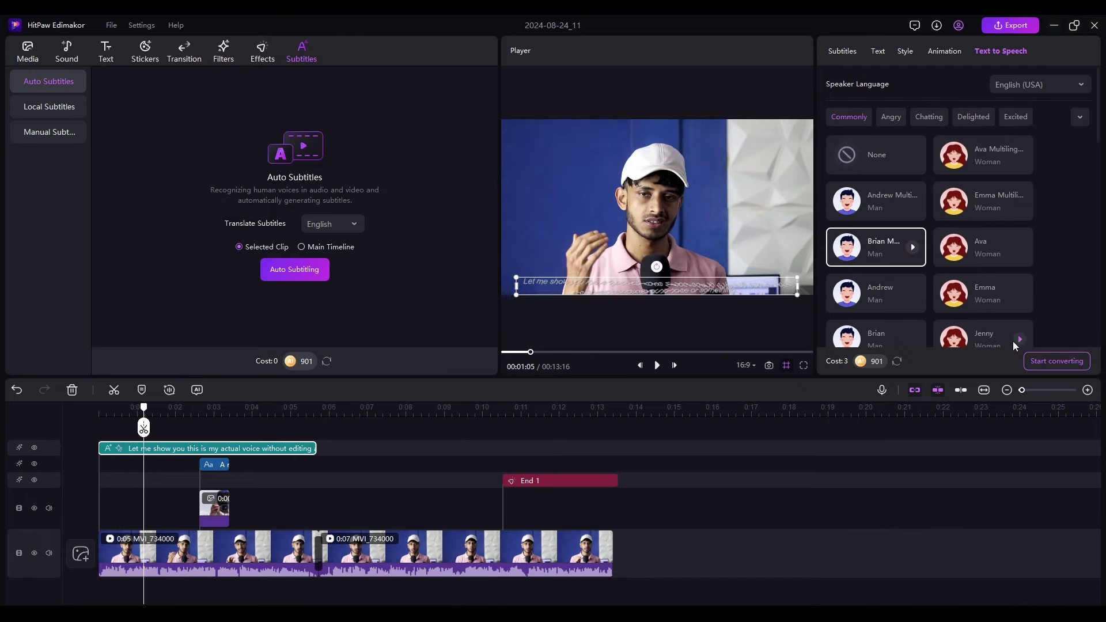
click(1057, 360)
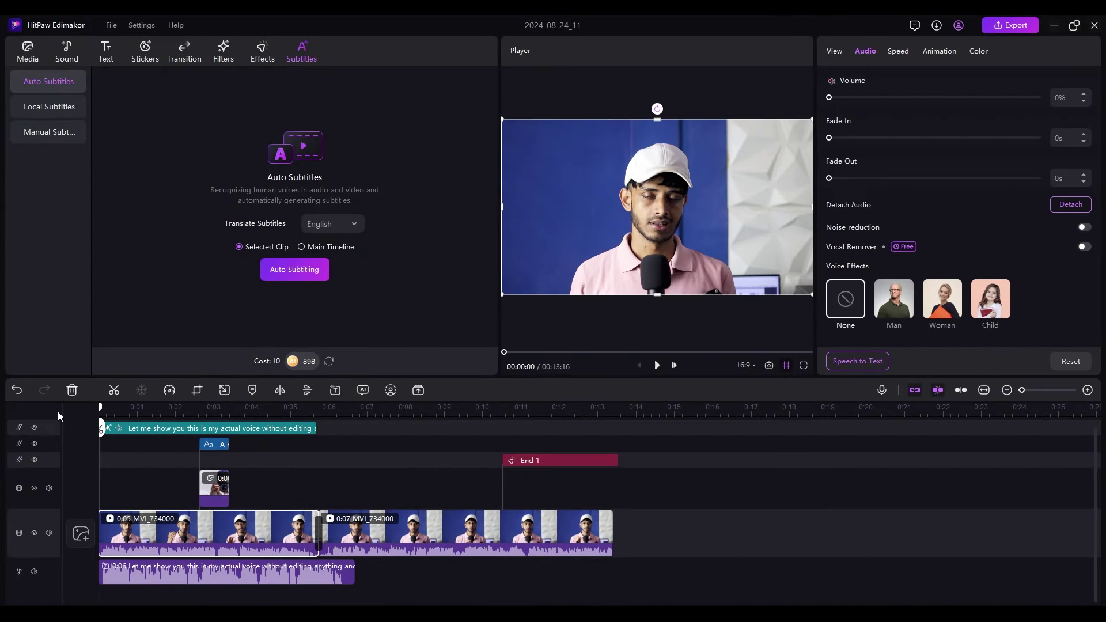
Play the edited timeline from the start to check the generated voice-over, and view the manual subtitle options
key(space)
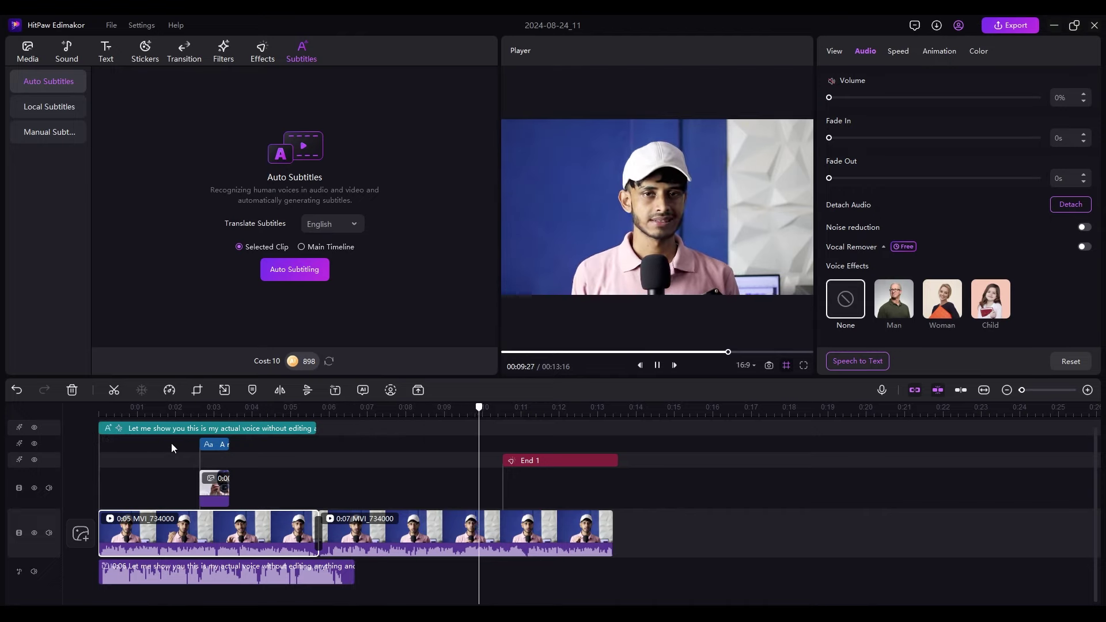
drag(172, 410, 124, 407)
click(45, 133)
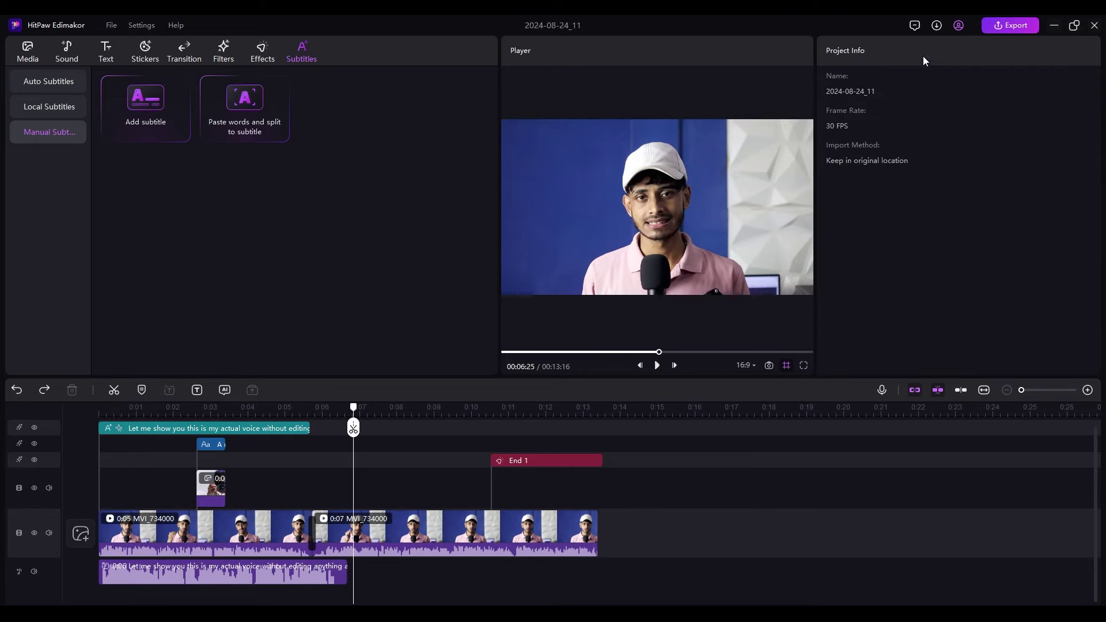
Open the export settings for the project, choose 4K as the video resolution and check the frame rate options
click(993, 29)
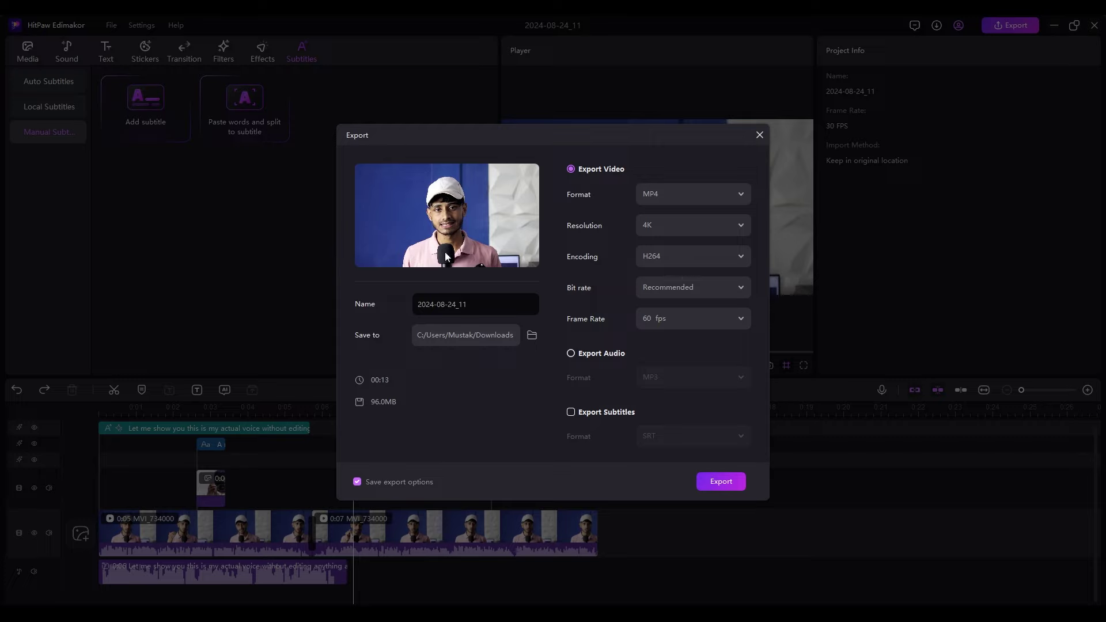
click(686, 225)
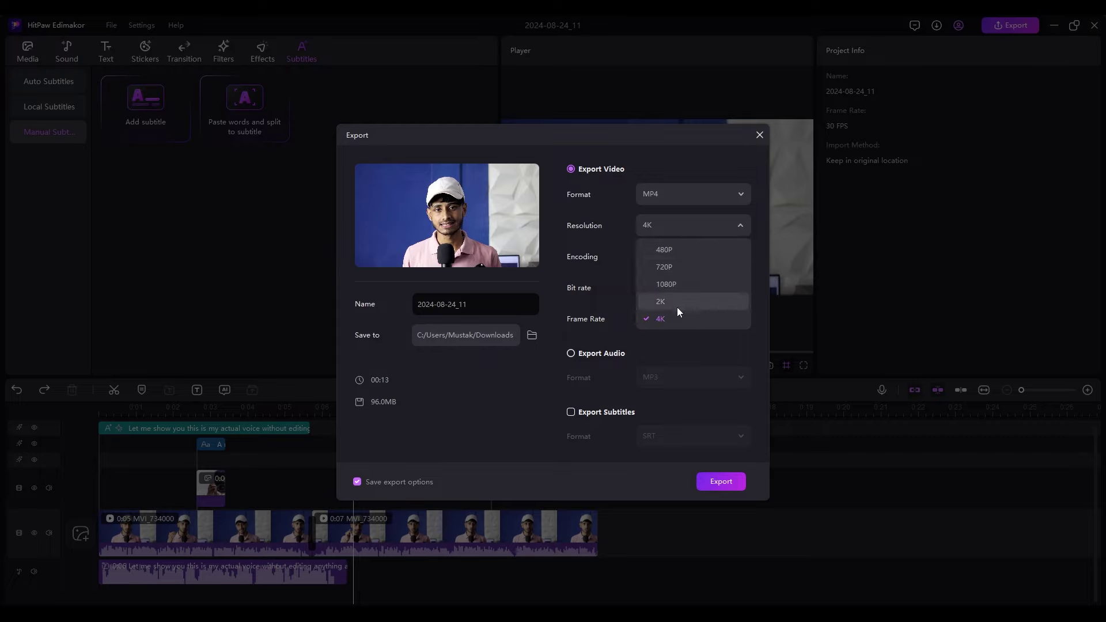
click(678, 332)
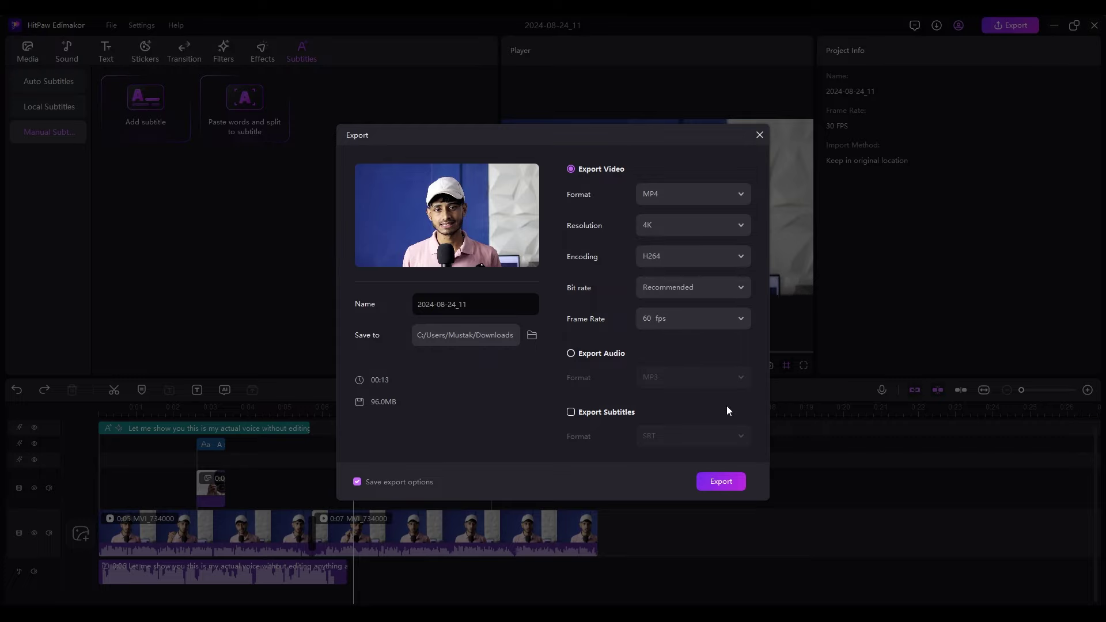
click(694, 325)
click(629, 431)
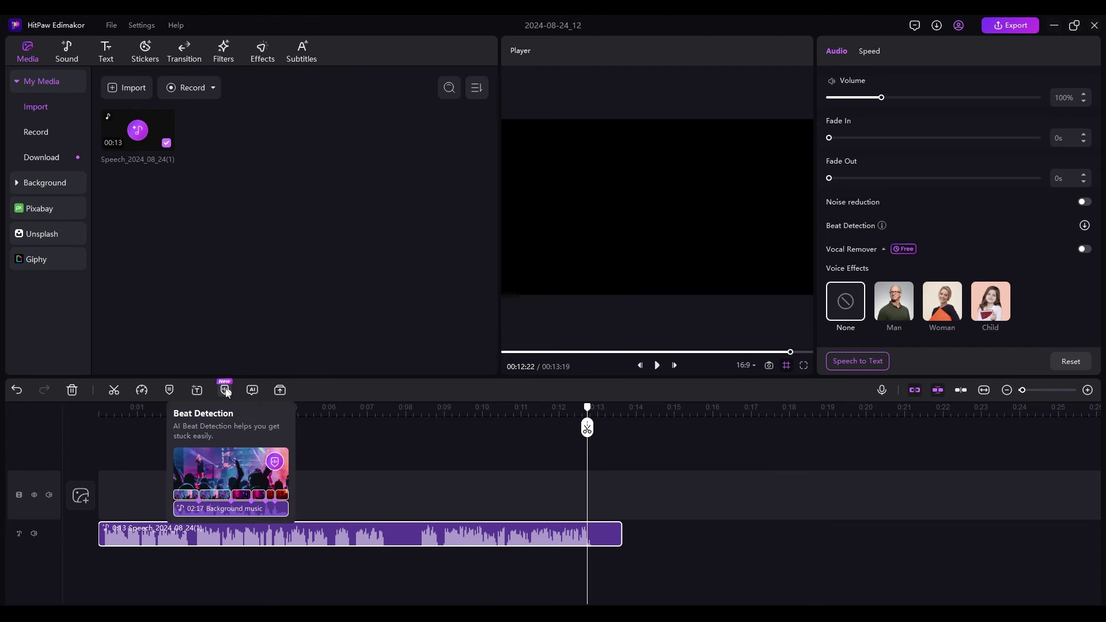
Generate an English AI Copywriting script of under 200 words in Movies and TVs from the prompt "Most horror movies of 2024"
click(252, 390)
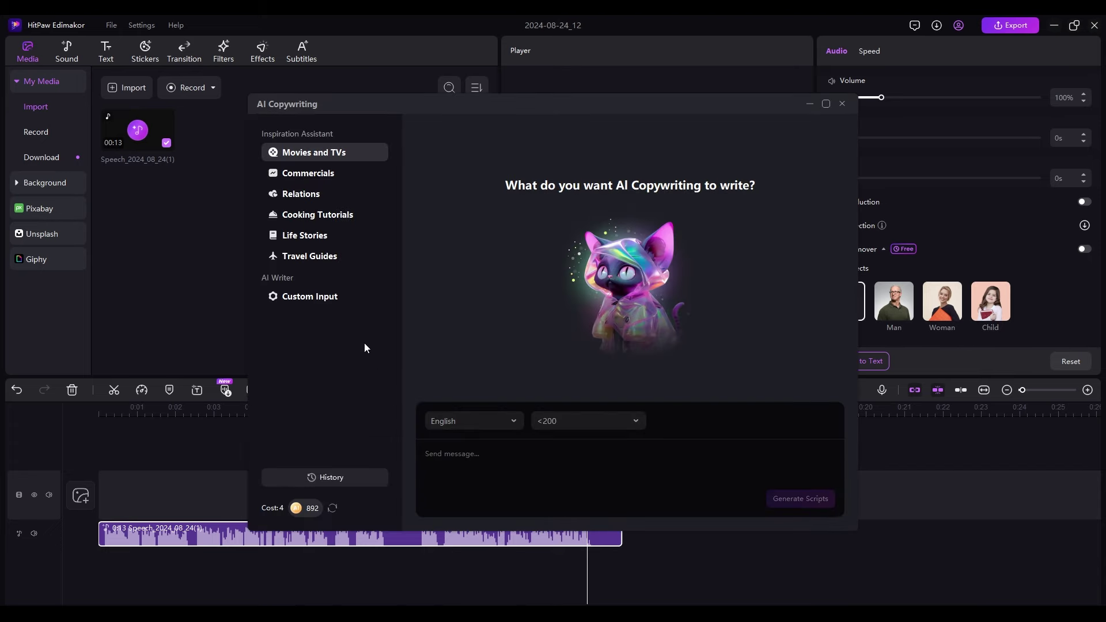
click(317, 174)
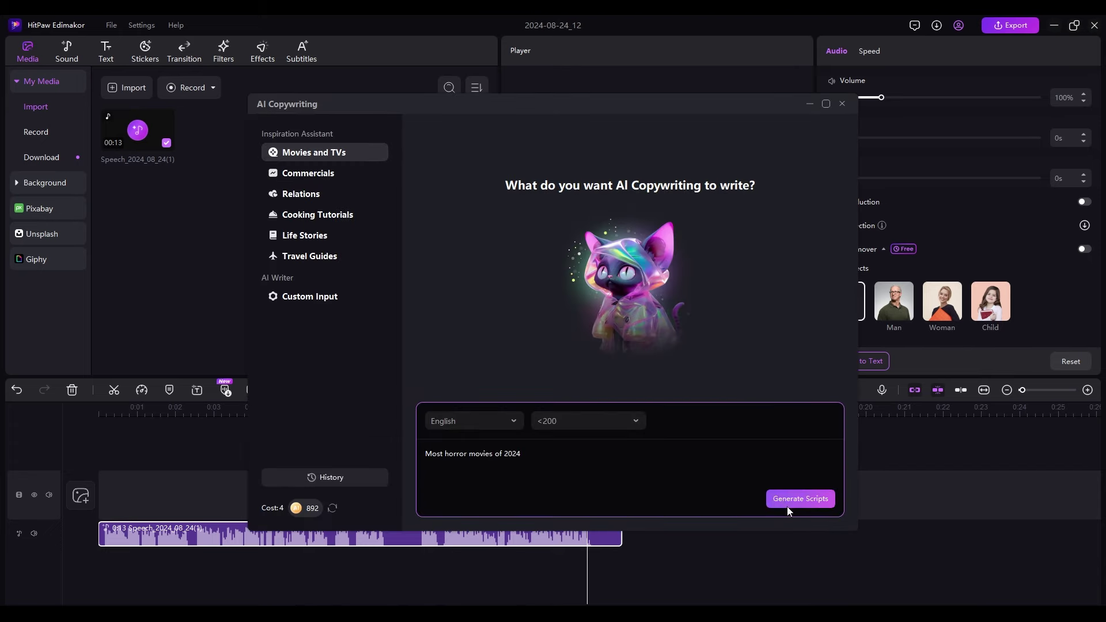
click(788, 506)
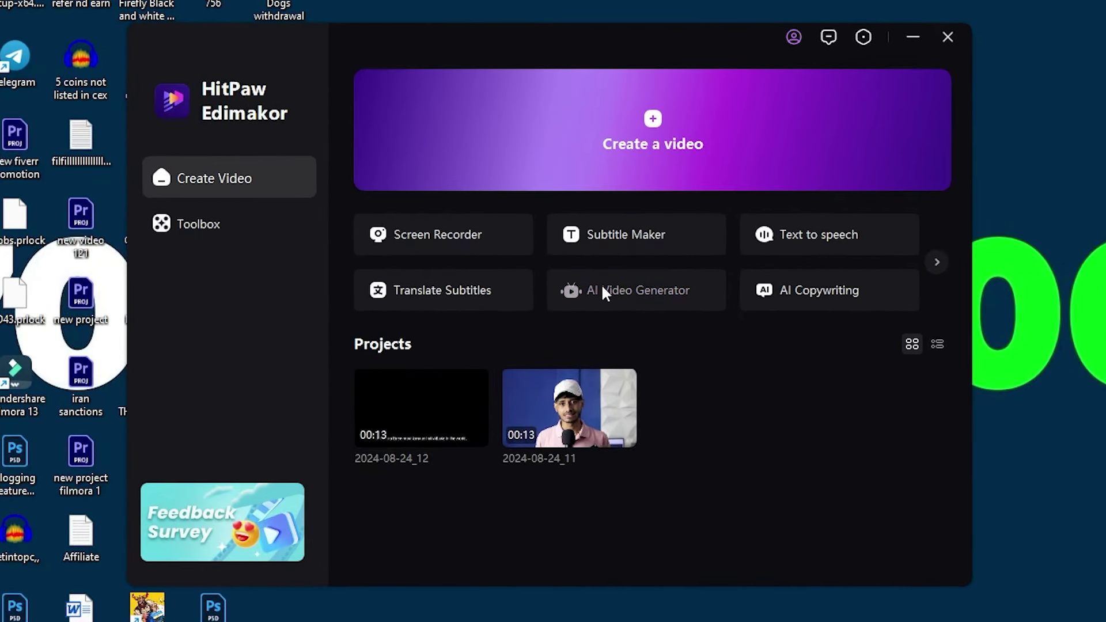
Open the AI Video Generator and paste the horror movie script as its source text
click(584, 308)
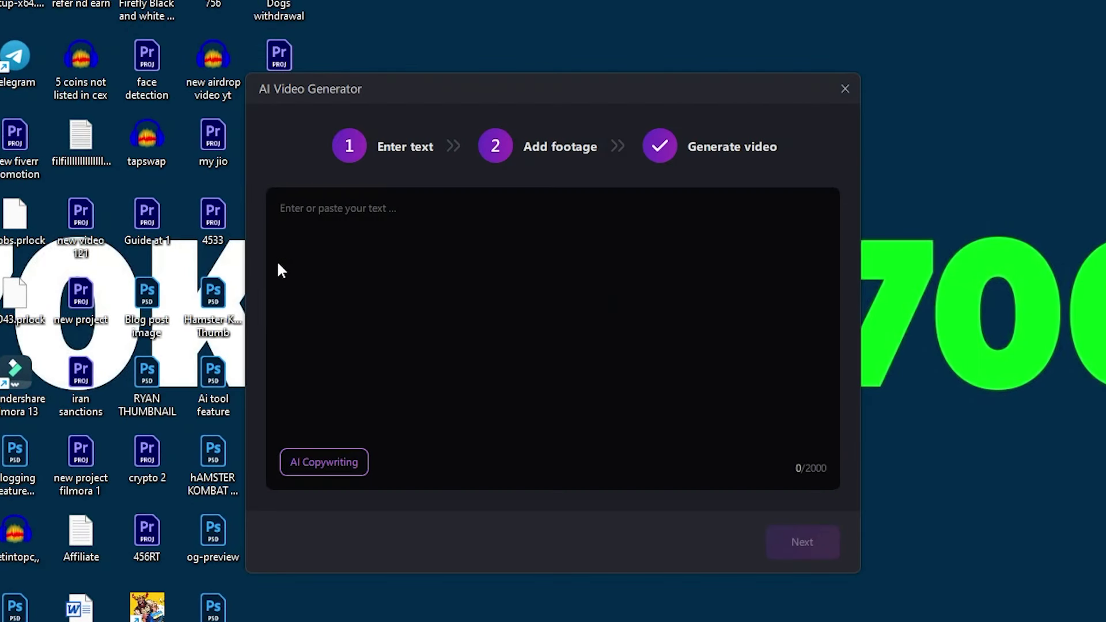
click(323, 216)
key(ctrl+v)
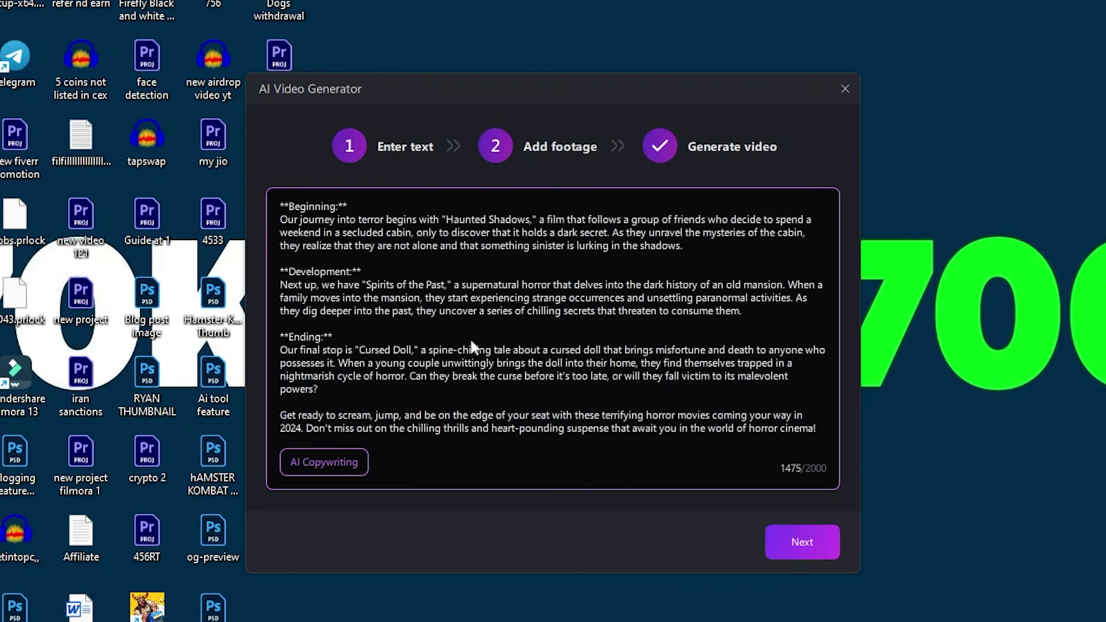
Delete the "**Beginning:**", "**Development:**" and "**Ending:**" heading lines from the pasted script
scroll(413, 297, up, 2)
drag(348, 247, 273, 245)
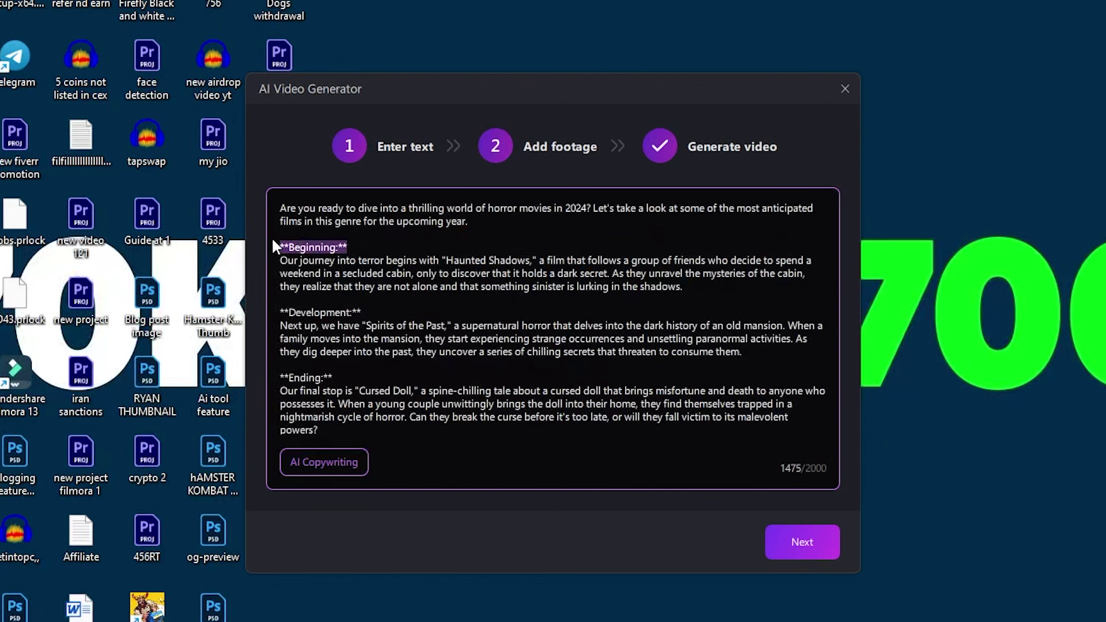
key(BackSpace)
key(BackSpace)
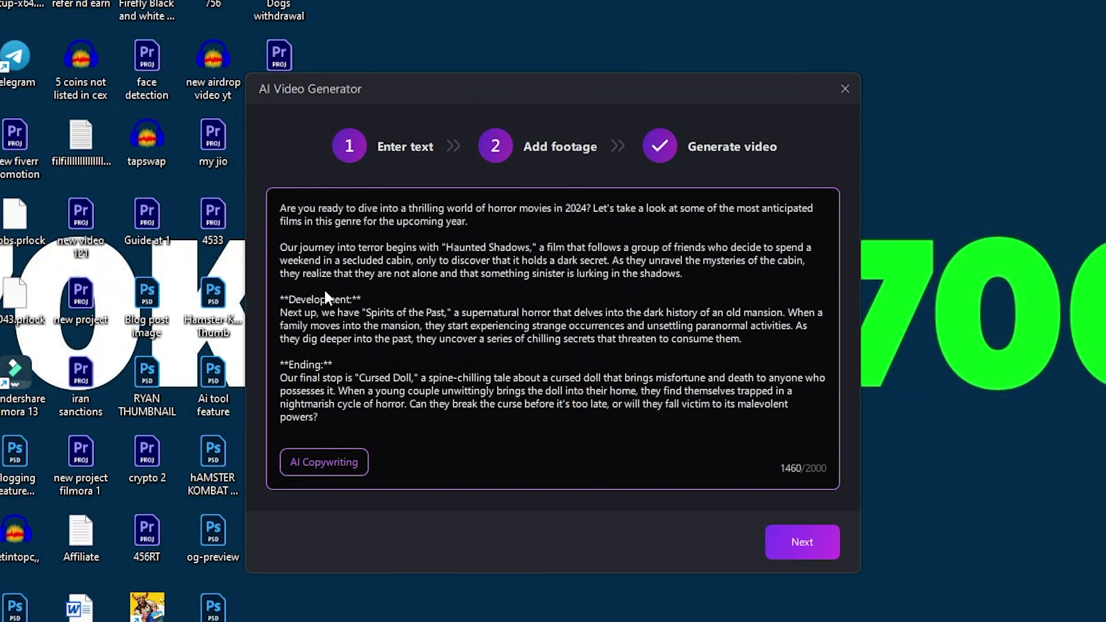
drag(363, 299, 280, 287)
key(BackSpace)
drag(352, 349, 271, 339)
key(BackSpace)
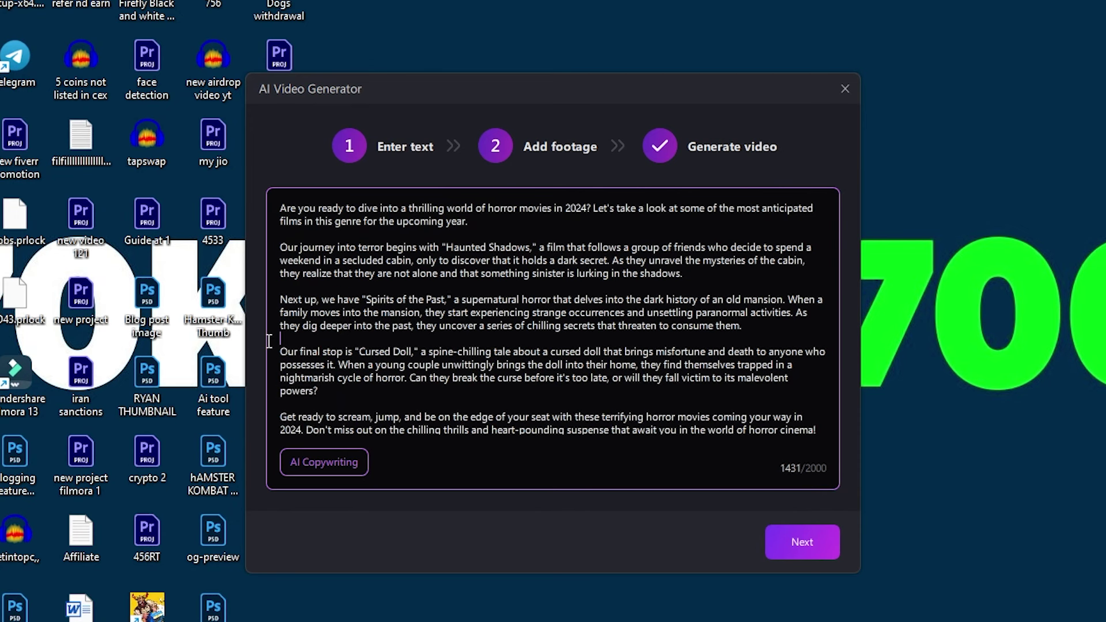
Replace the script's closing paragraph with a thanks-for-watching line and continue to the footage stage
drag(286, 415, 749, 455)
key(BackSpace)
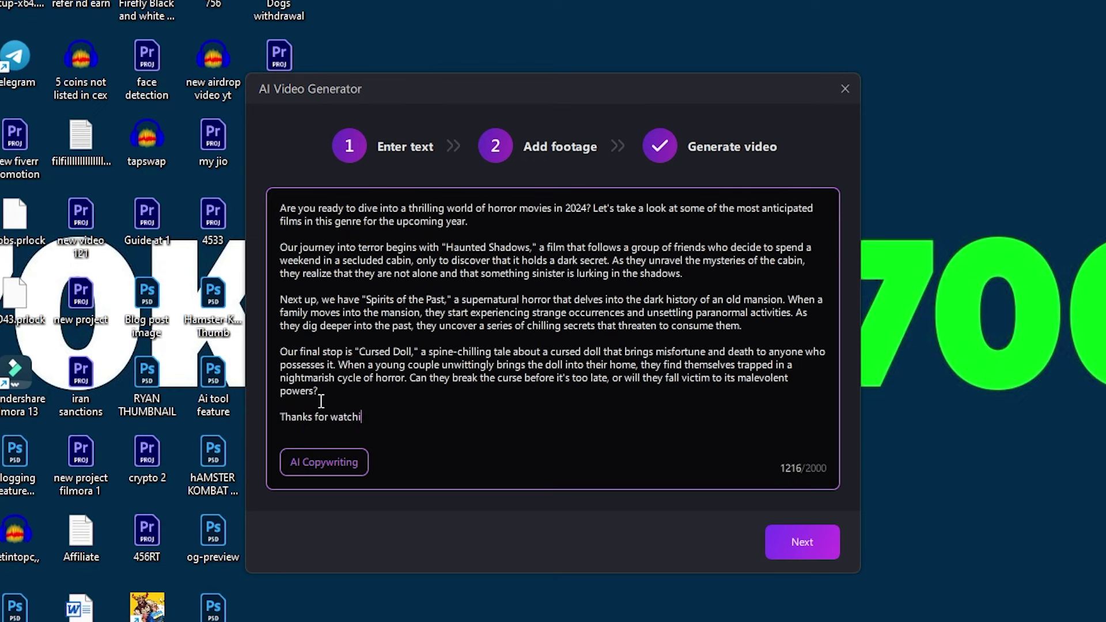
click(805, 548)
Audition the male English (USA) voices Davis and Guy, and set Guy as the voiceover voice
click(824, 319)
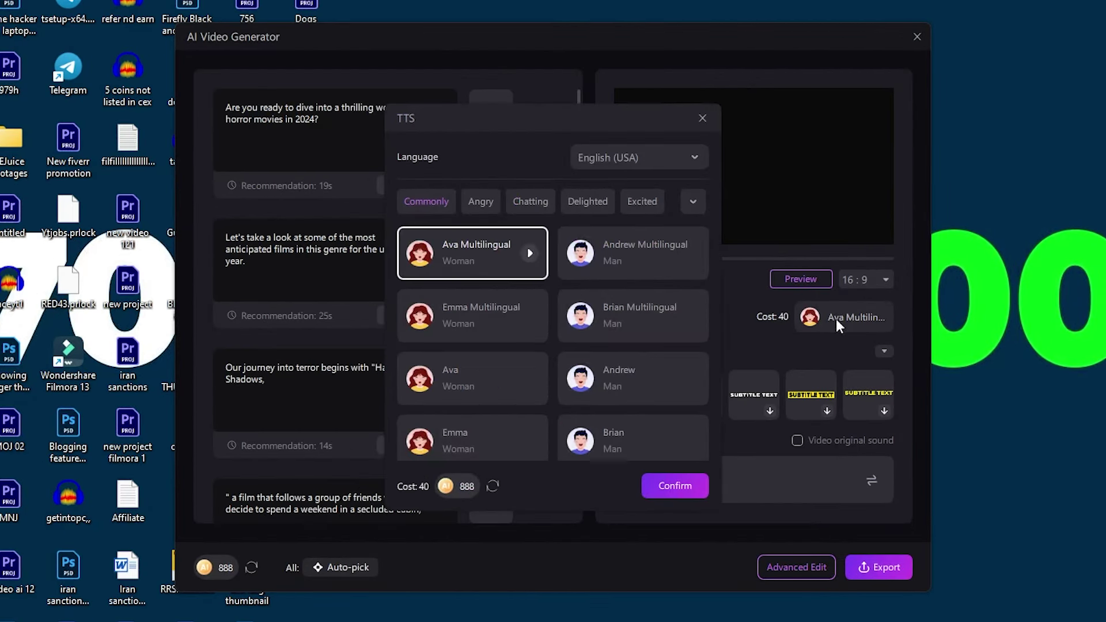
scroll(559, 299, down, 5)
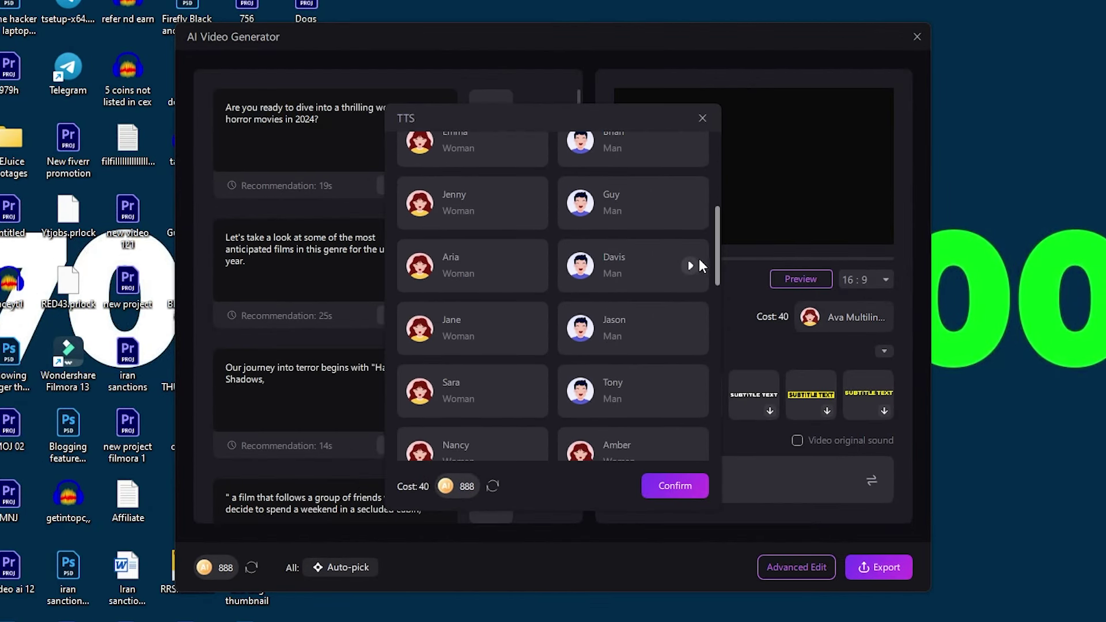
click(691, 266)
click(691, 203)
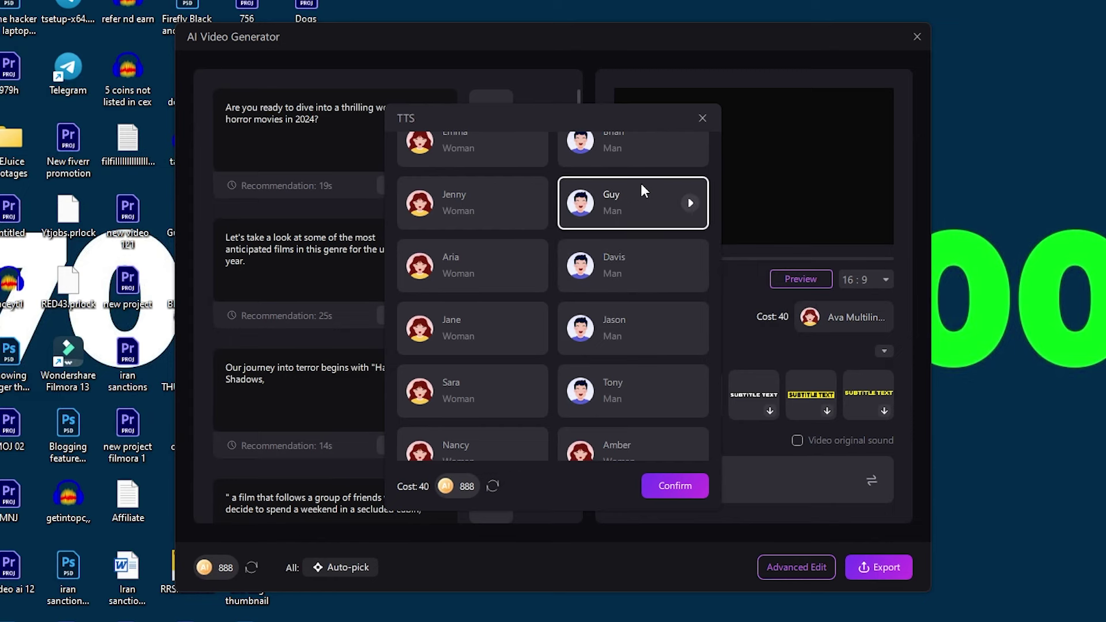
click(675, 486)
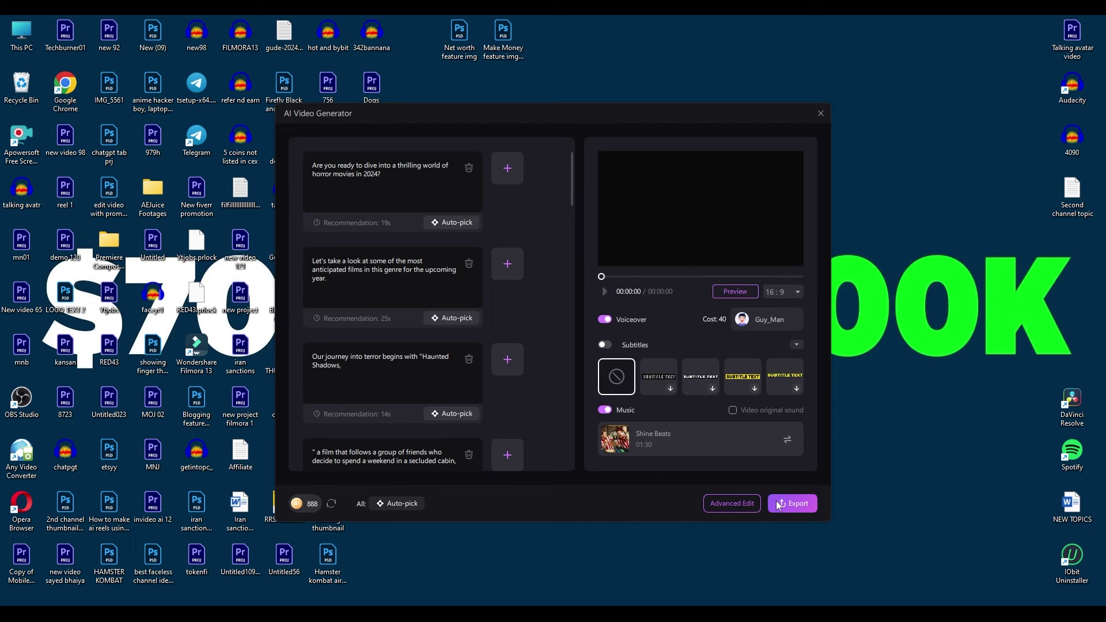
Open the generated video in the advanced editor and play its timeline from the start
click(734, 503)
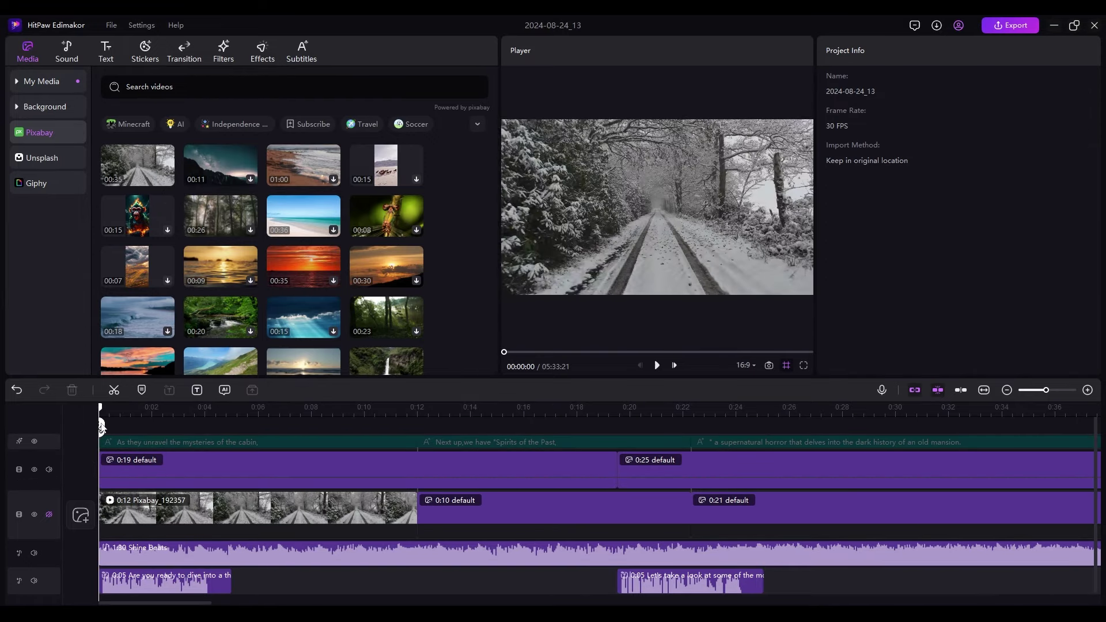
key(space)
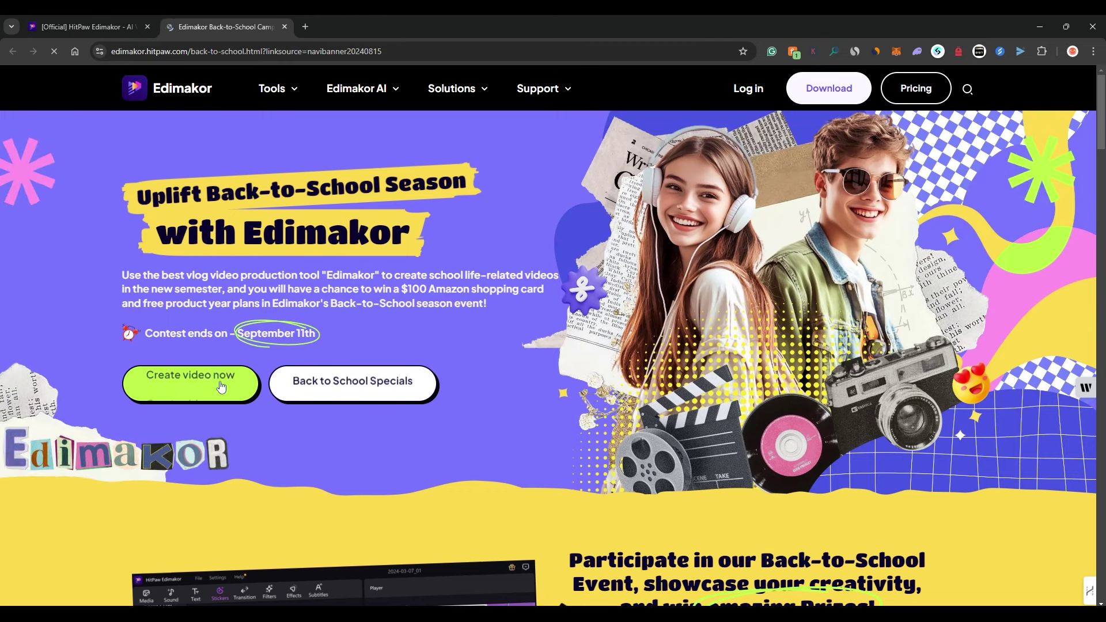
In the browser, go to the video creation section of Edimakor's Back-to-School page and read the four contest entry steps
click(189, 386)
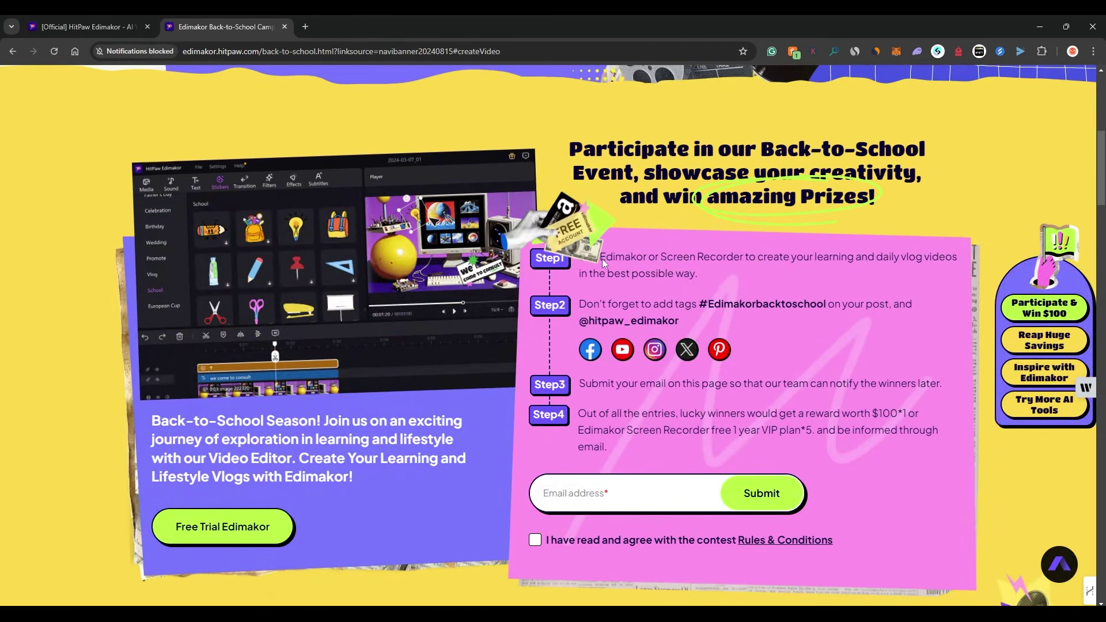
drag(588, 255, 708, 275)
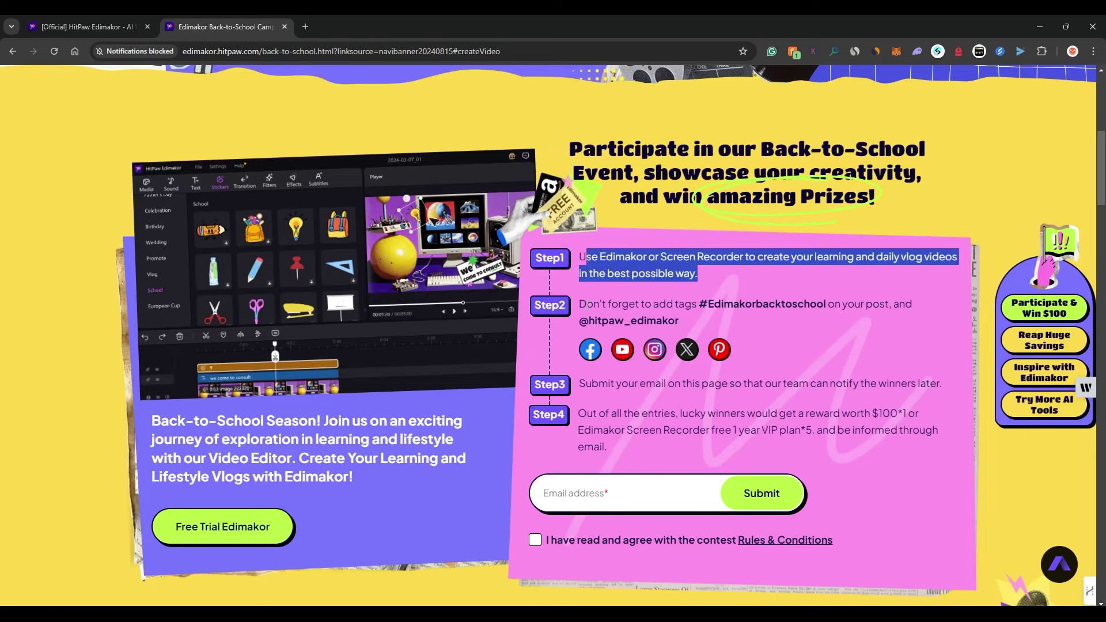
drag(579, 305, 704, 323)
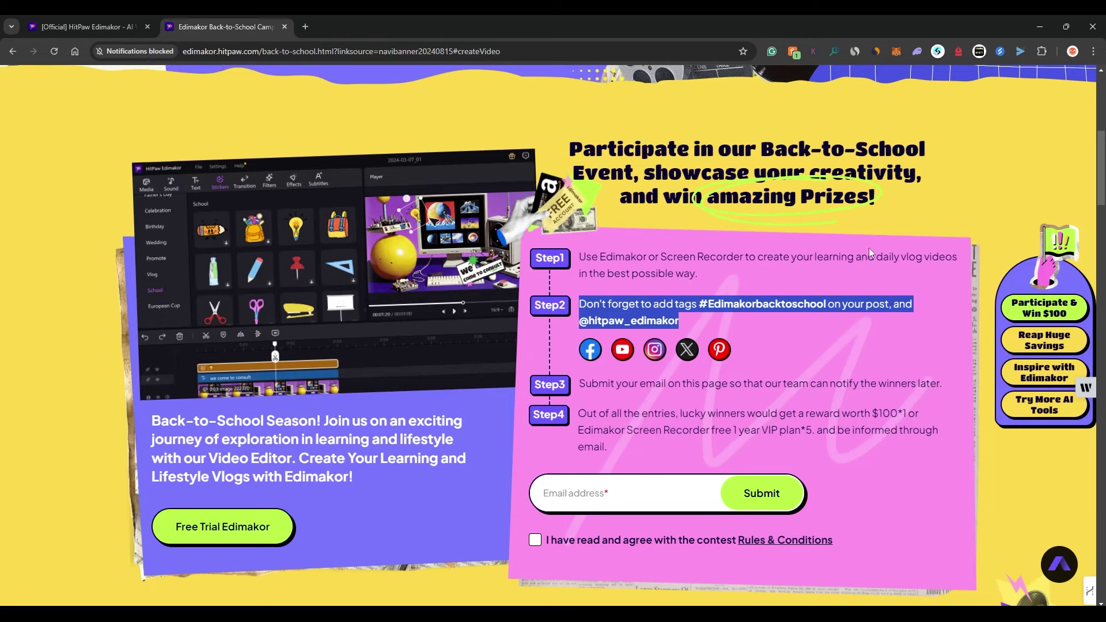
scroll(624, 371, down, 2)
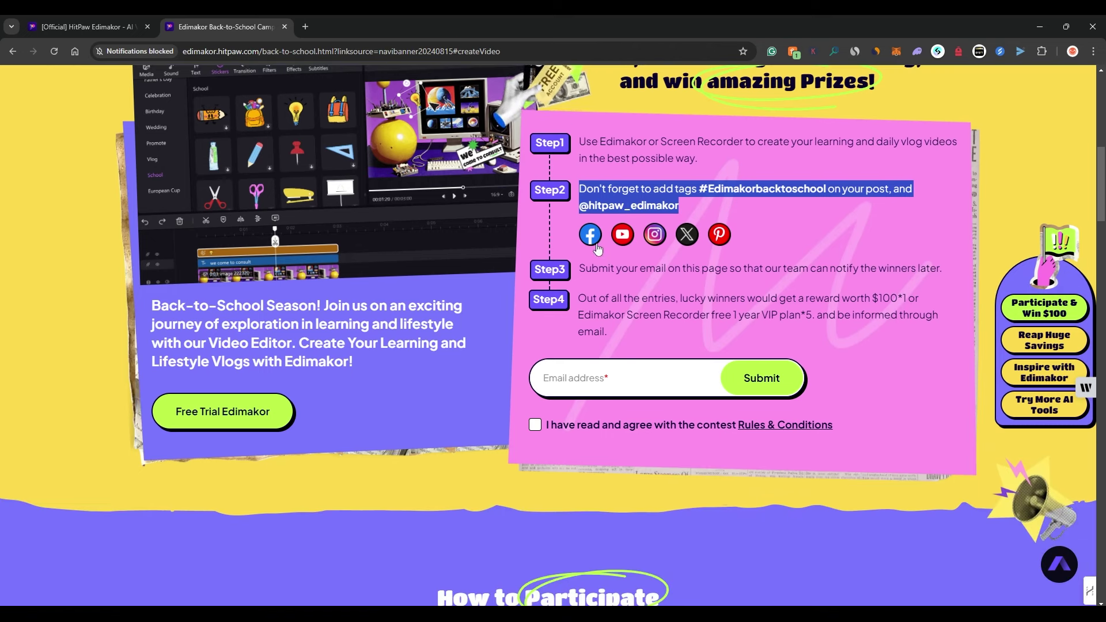
drag(591, 268, 944, 270)
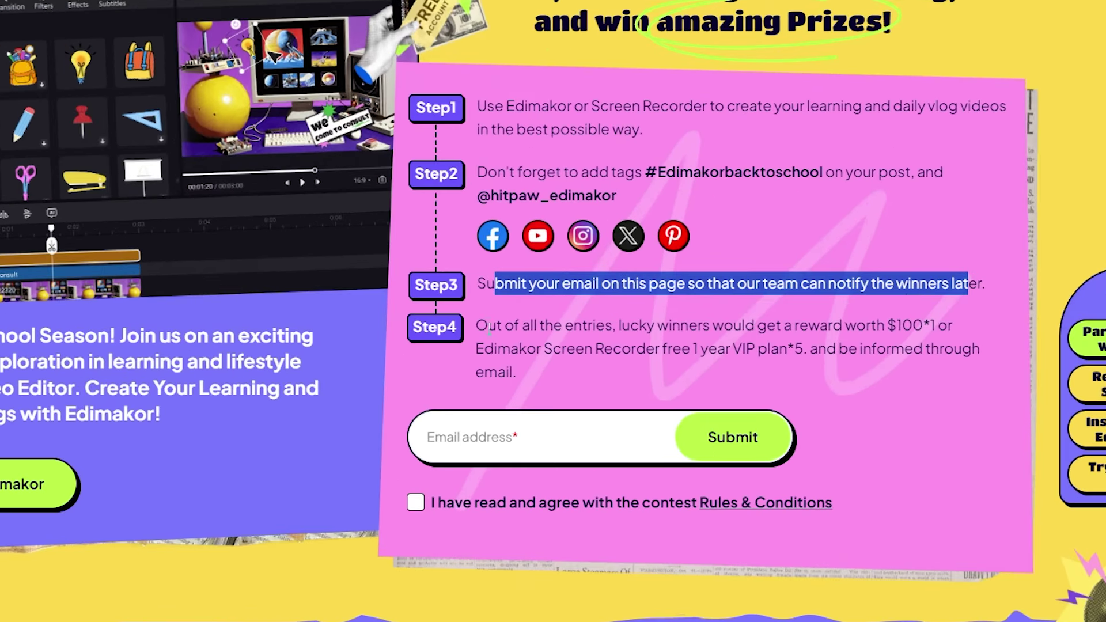
drag(587, 298, 643, 306)
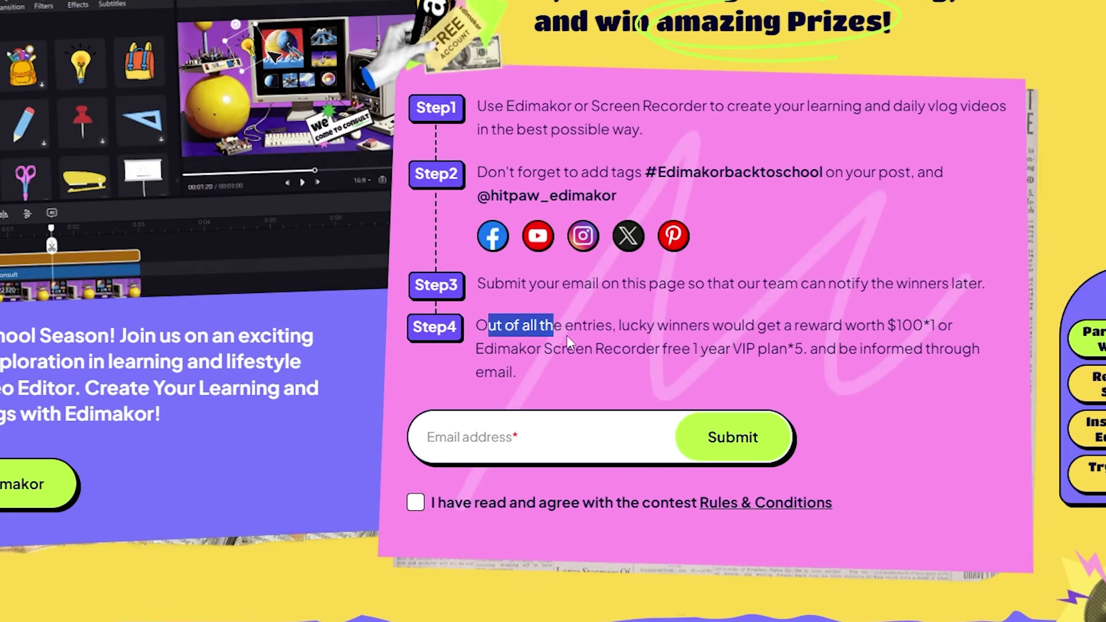
drag(568, 343, 621, 364)
click(891, 305)
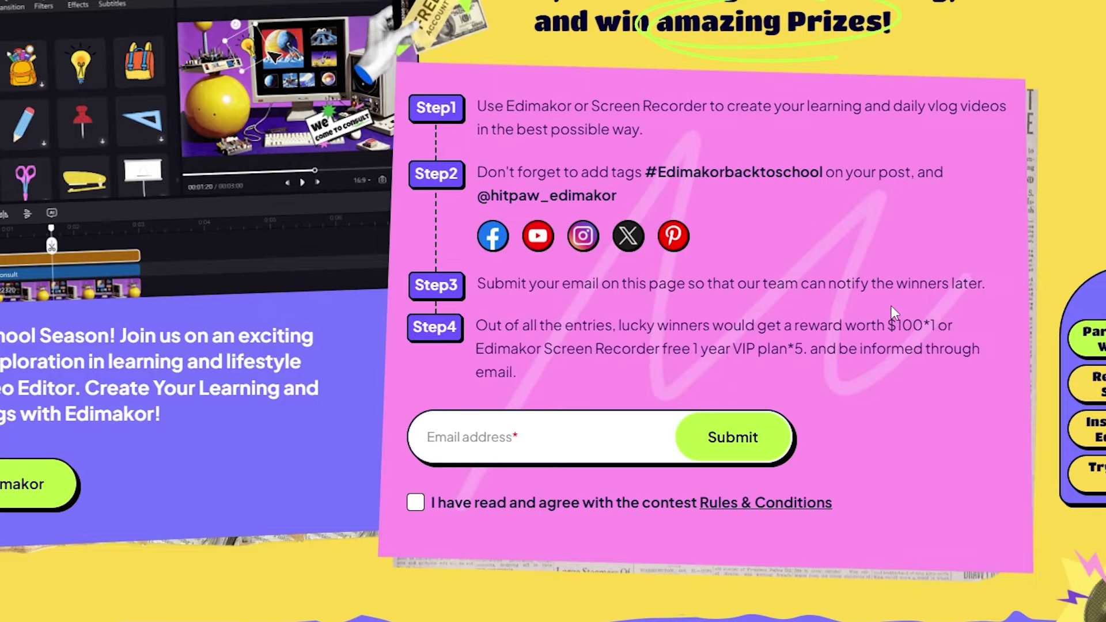
Agree to the contest Rules & Conditions and place the cursor in the email address field
click(482, 493)
click(582, 416)
click(593, 368)
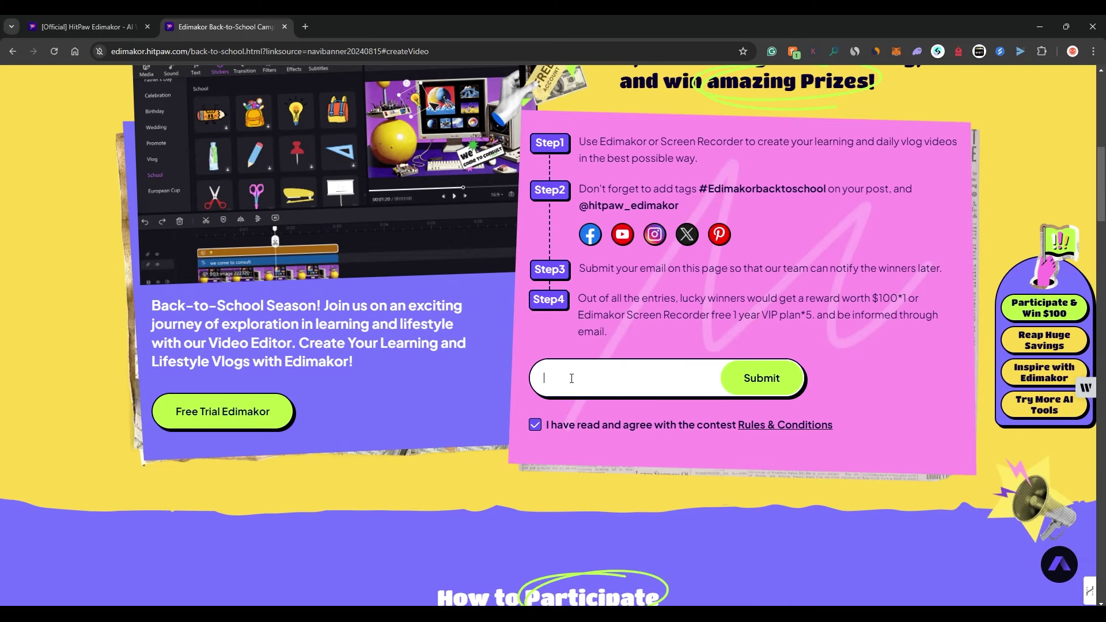
Read the instructions for Step1 to Step4 in the How to Participate section of the contest page
scroll(572, 379, down, 6)
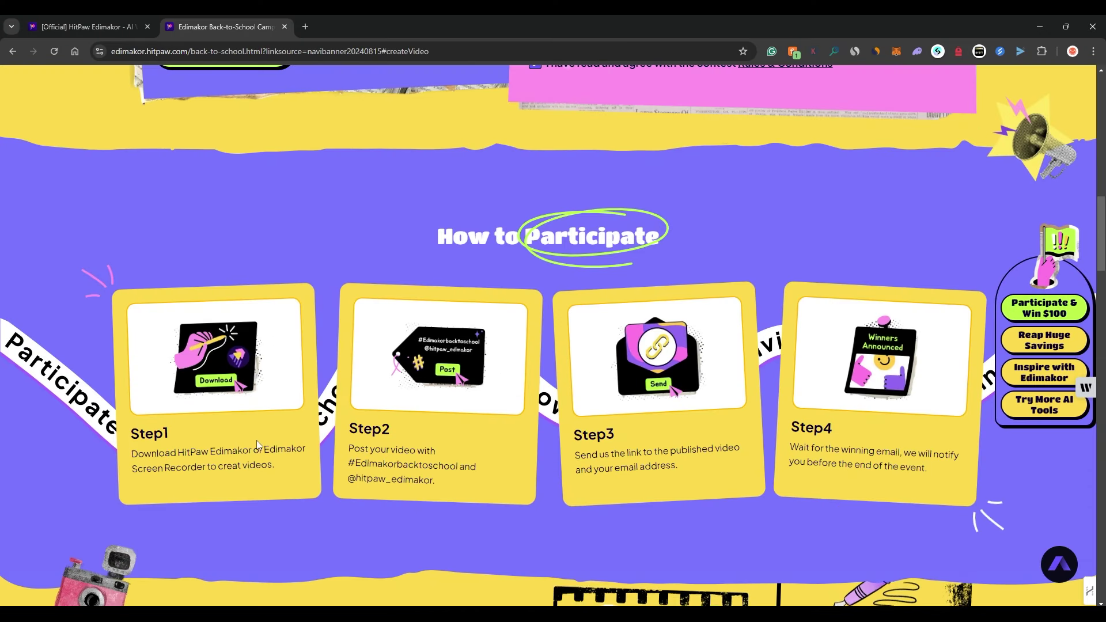
mouse_move(357, 449)
mouse_down()
mouse_move(435, 480)
mouse_move(349, 477)
mouse_move(348, 465)
mouse_up()
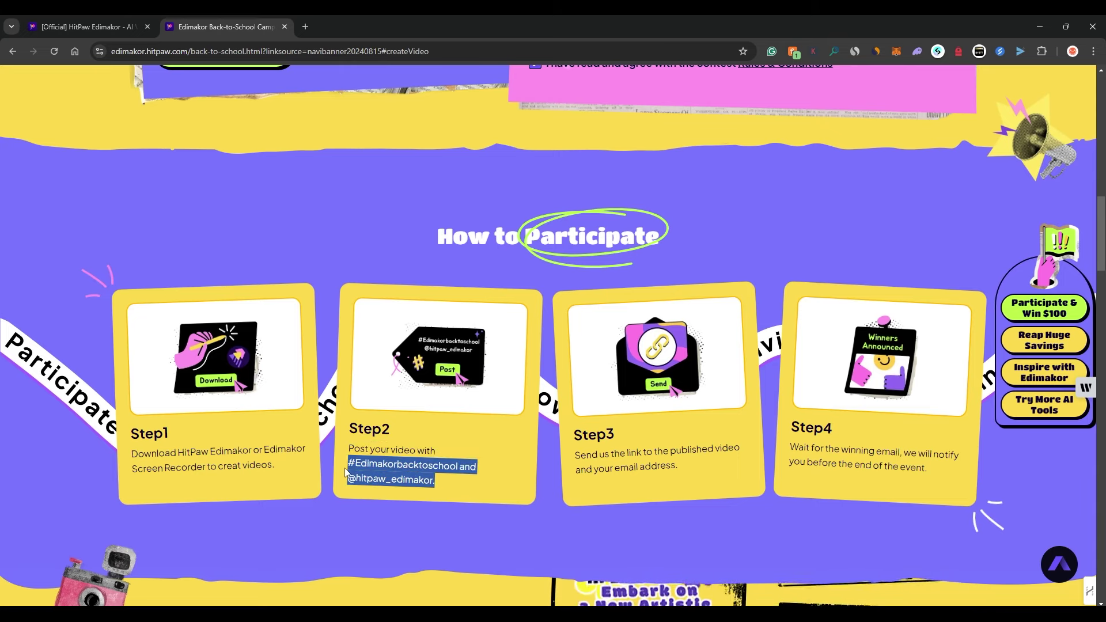
drag(575, 453, 687, 474)
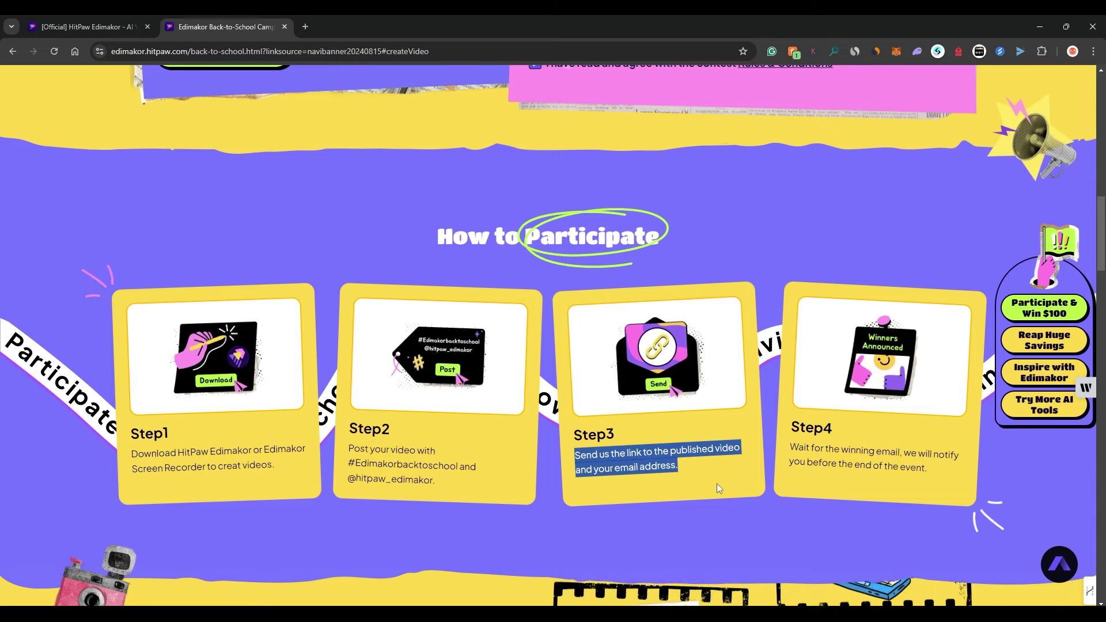
drag(790, 448, 988, 502)
click(988, 498)
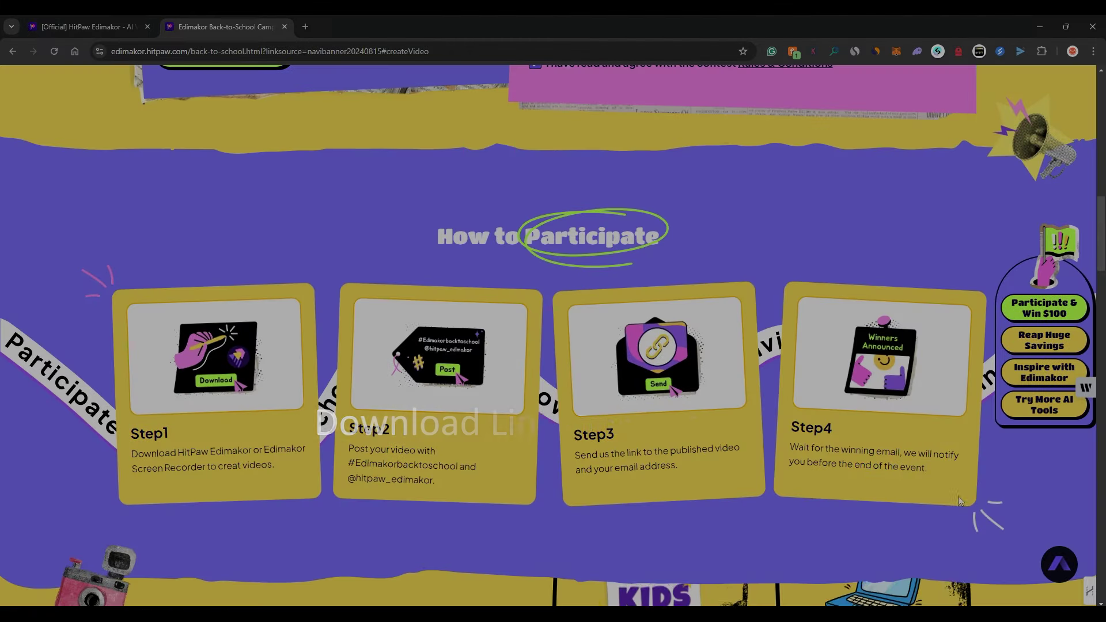